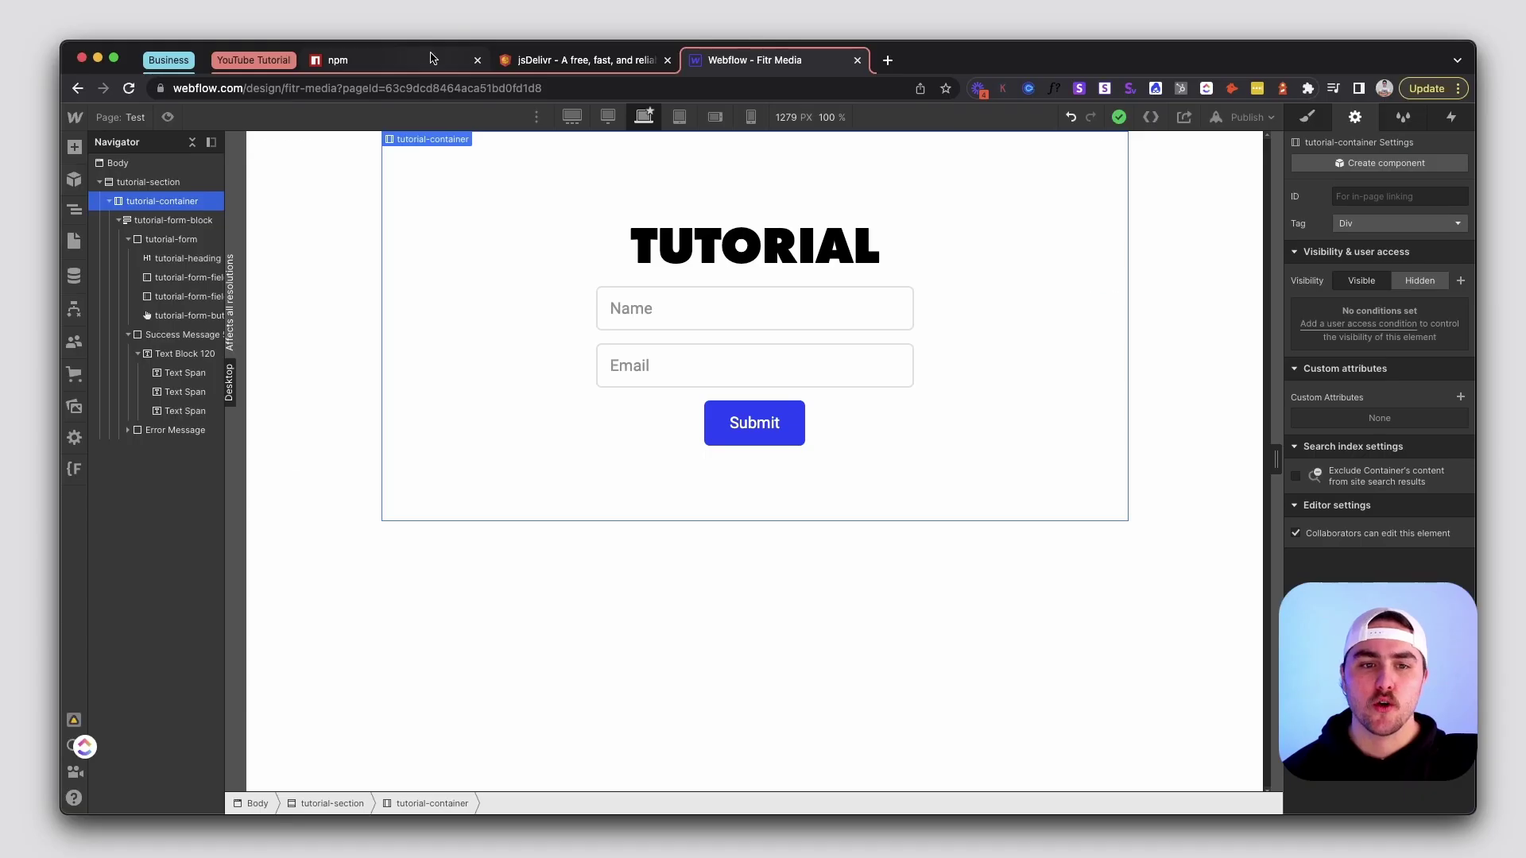
Step: Switch between the npm and jsDelivr tabs, then go to the npmjs.com home page via the npm logo
{"action": "left_click", "coordinate": [432, 58]}
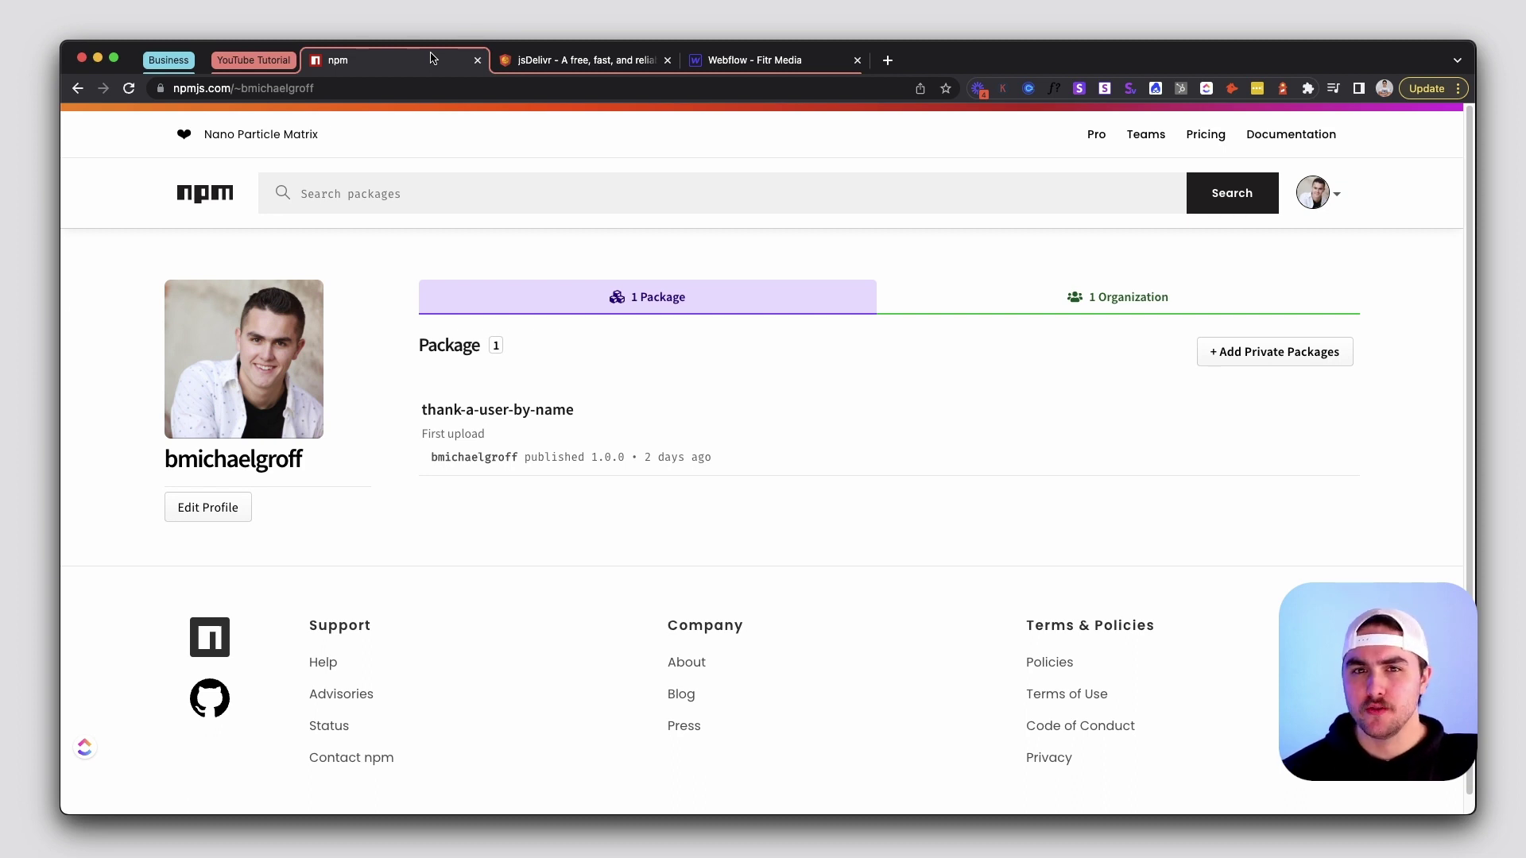
{"action": "left_click", "coordinate": [528, 62]}
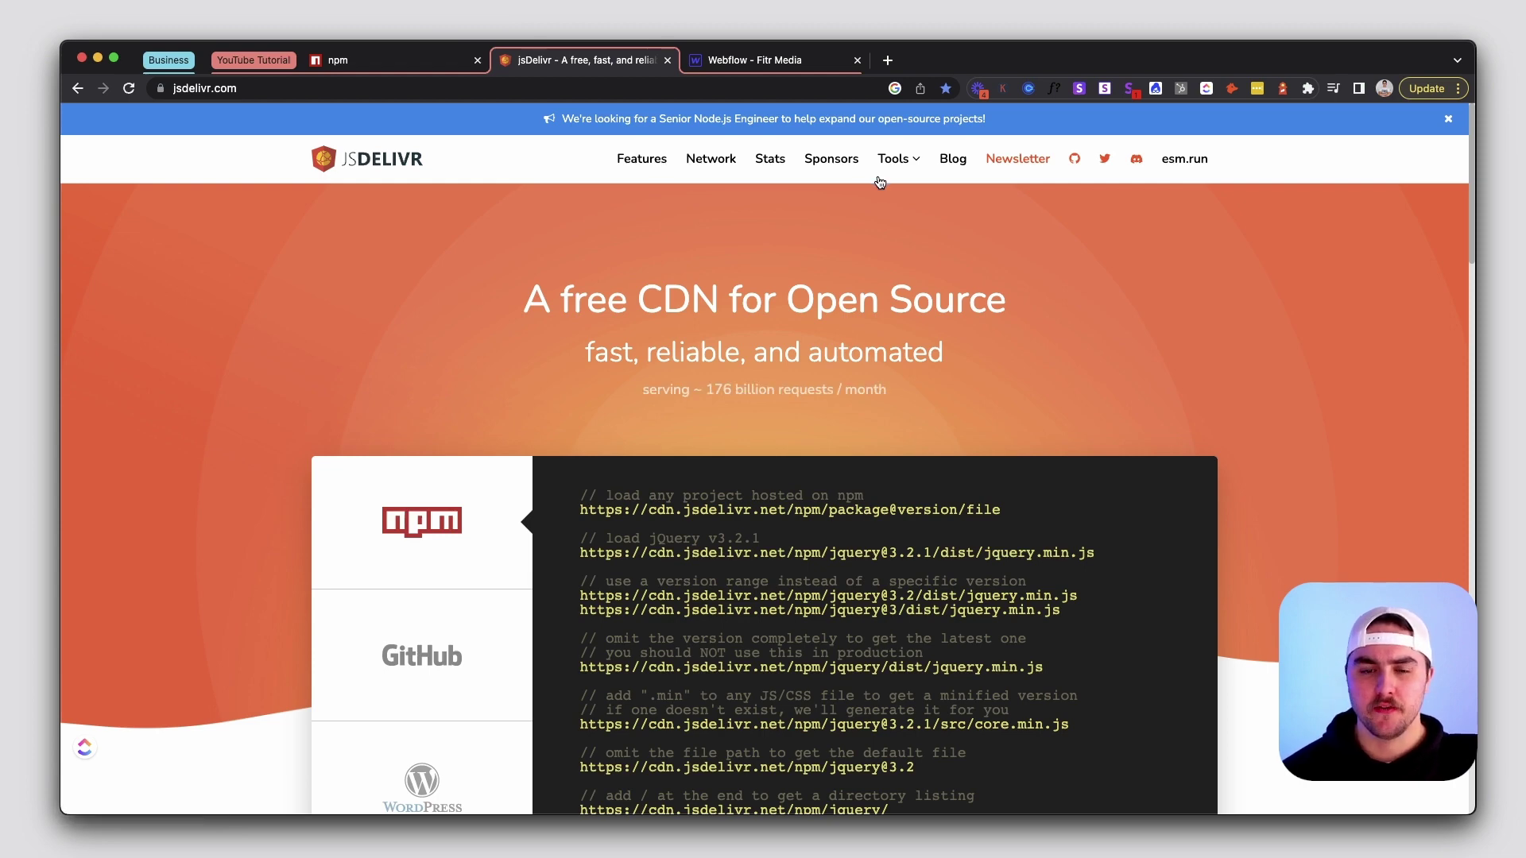
{"action": "left_click", "coordinate": [427, 68]}
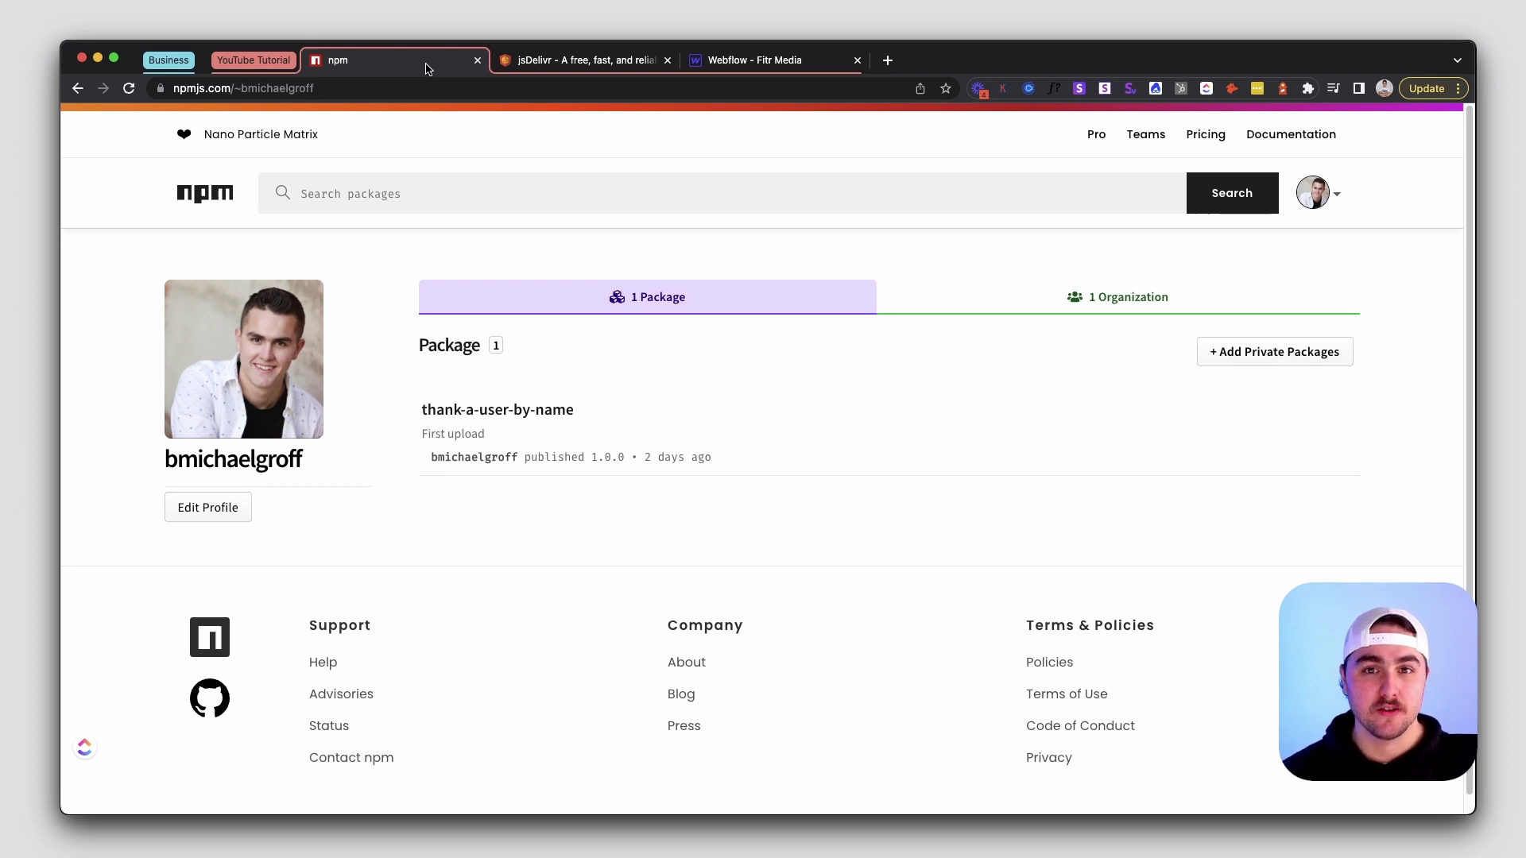
{"action": "left_click", "coordinate": [205, 193]}
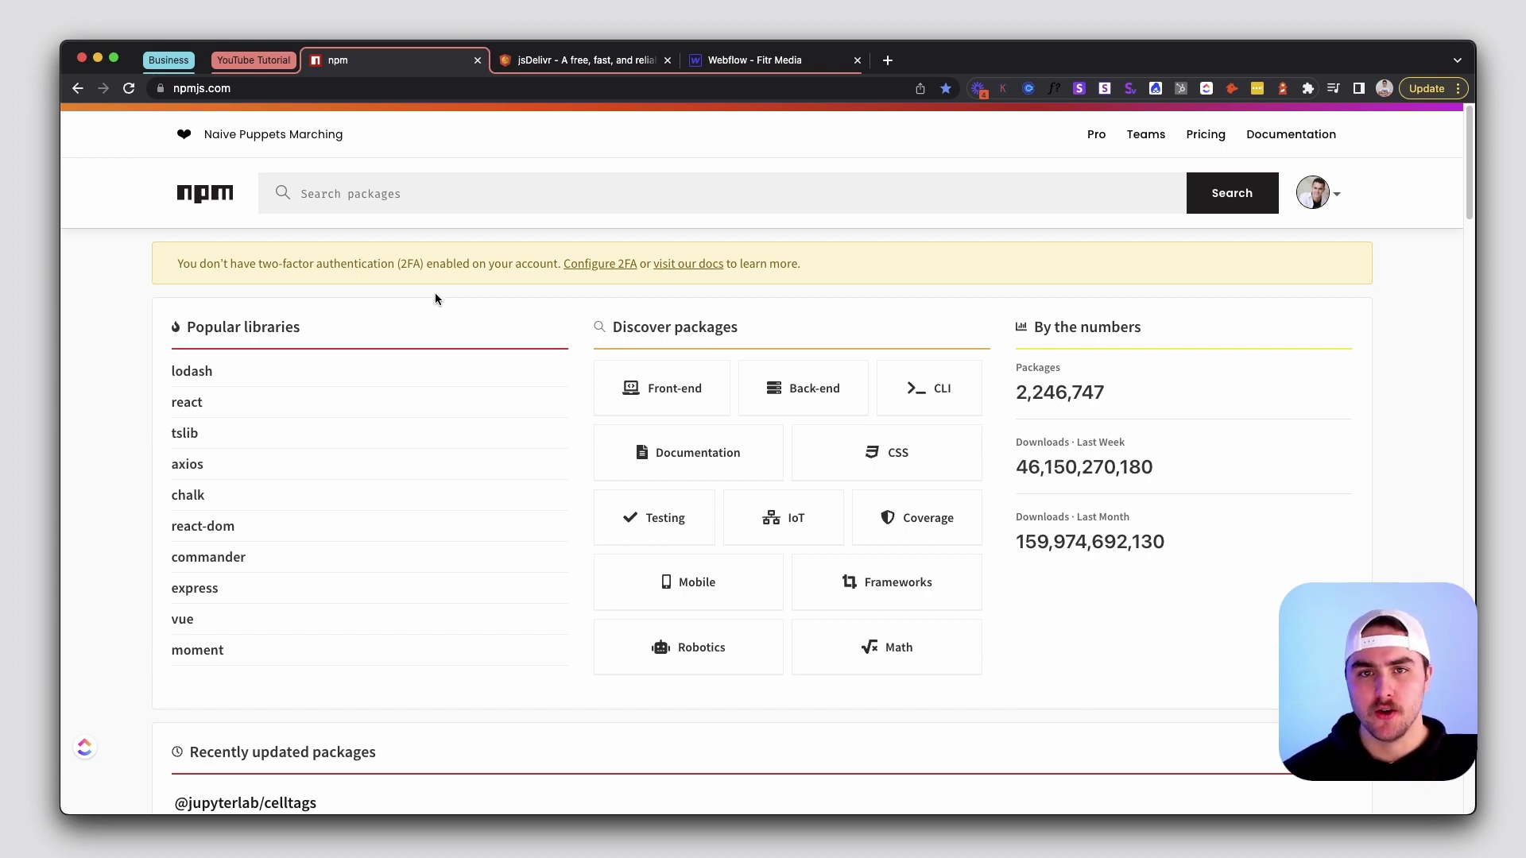
Step: Switch to VS Code, review the main.js click-handler code, and focus the terminal
{"action": "key", "text": "super+Tab"}
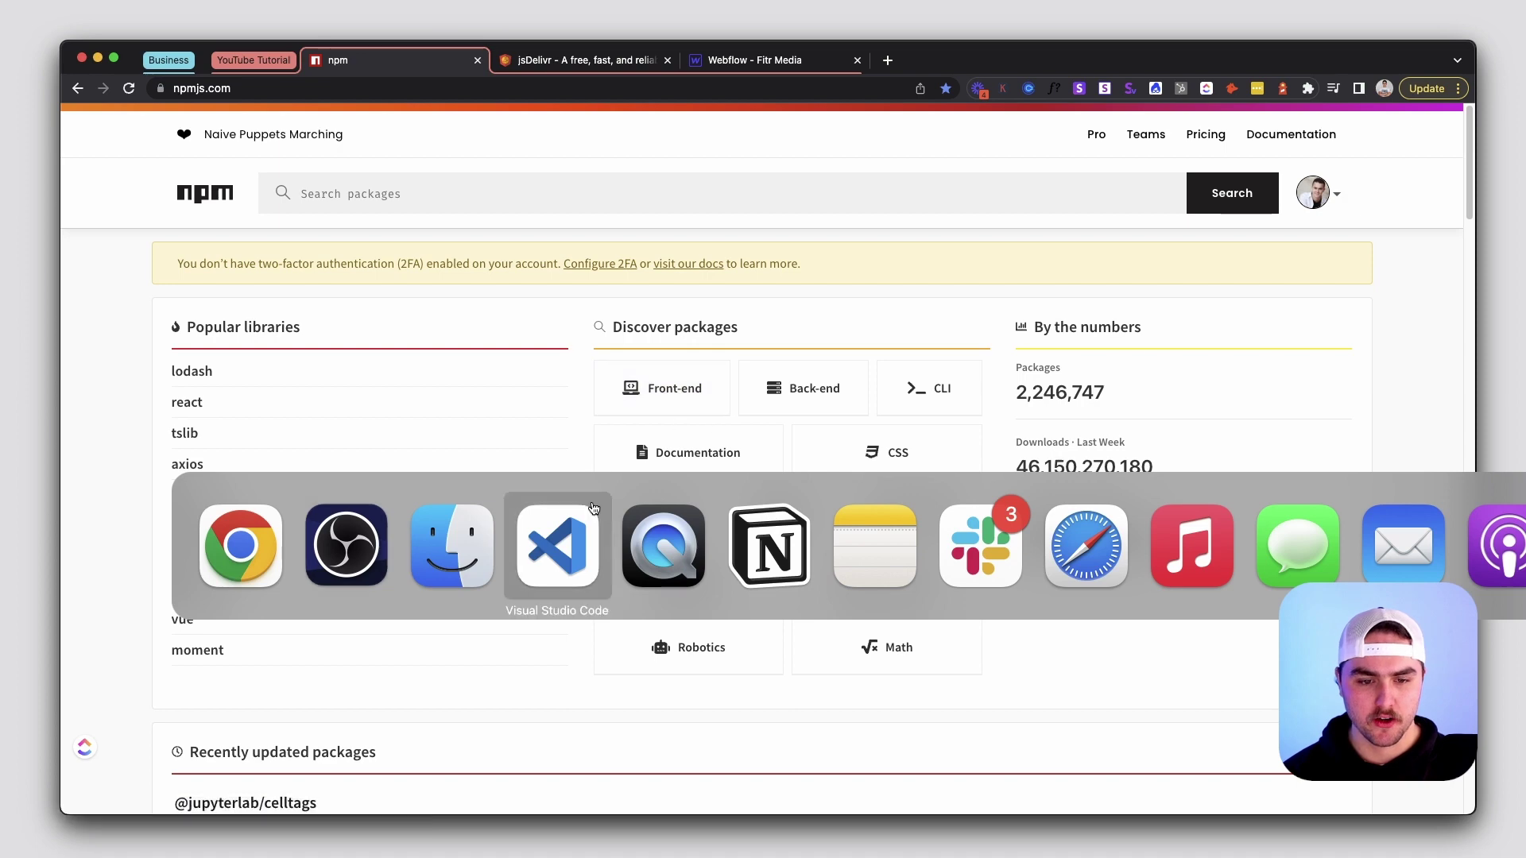
{"action": "left_click", "coordinate": [561, 548]}
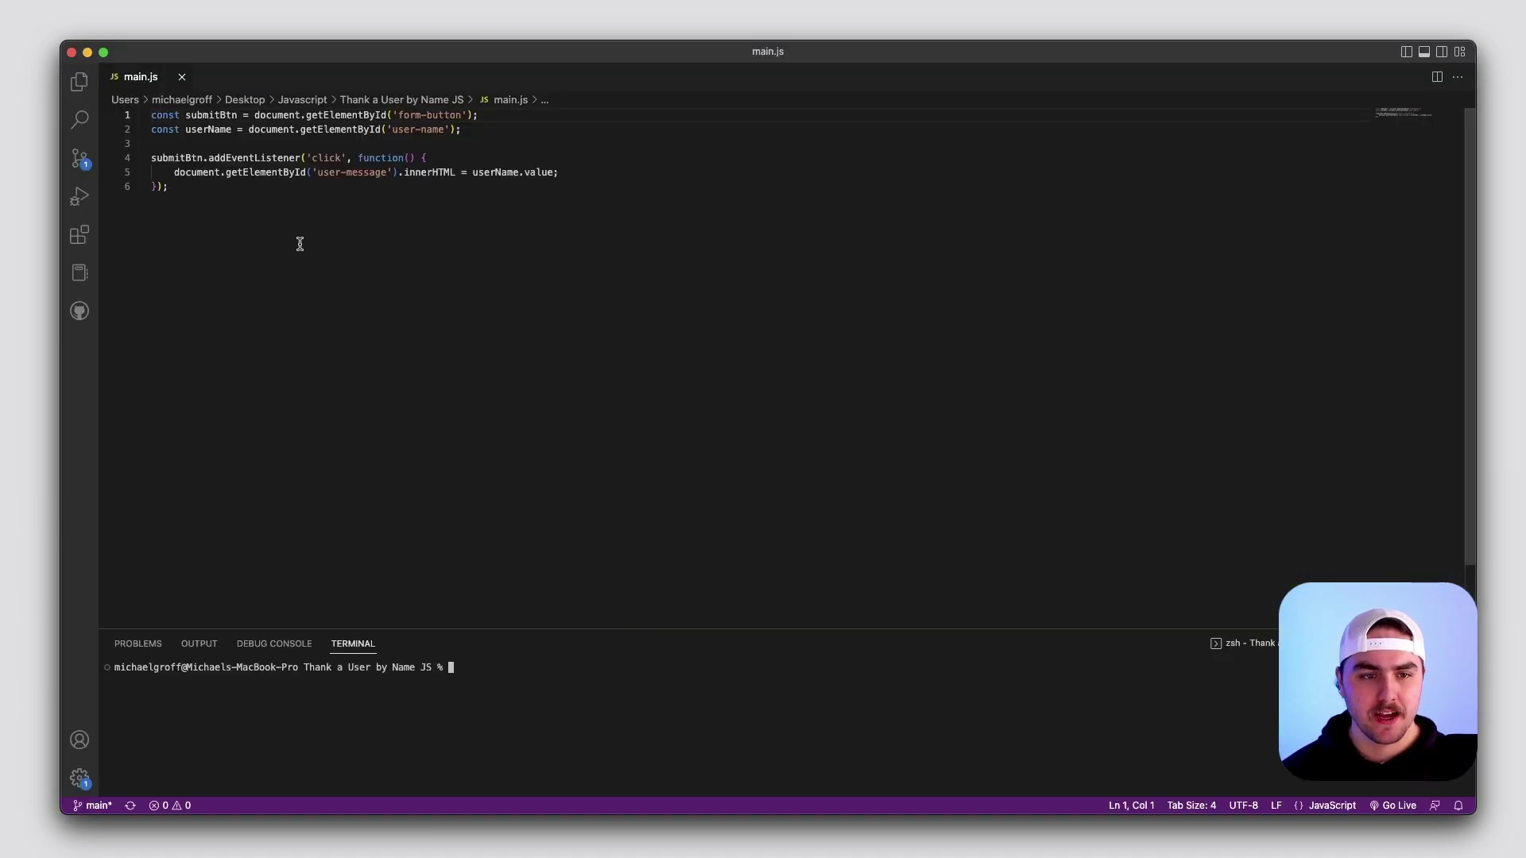
{"action": "left_click", "coordinate": [222, 199]}
{"action": "key", "text": "super+shift+Up"}
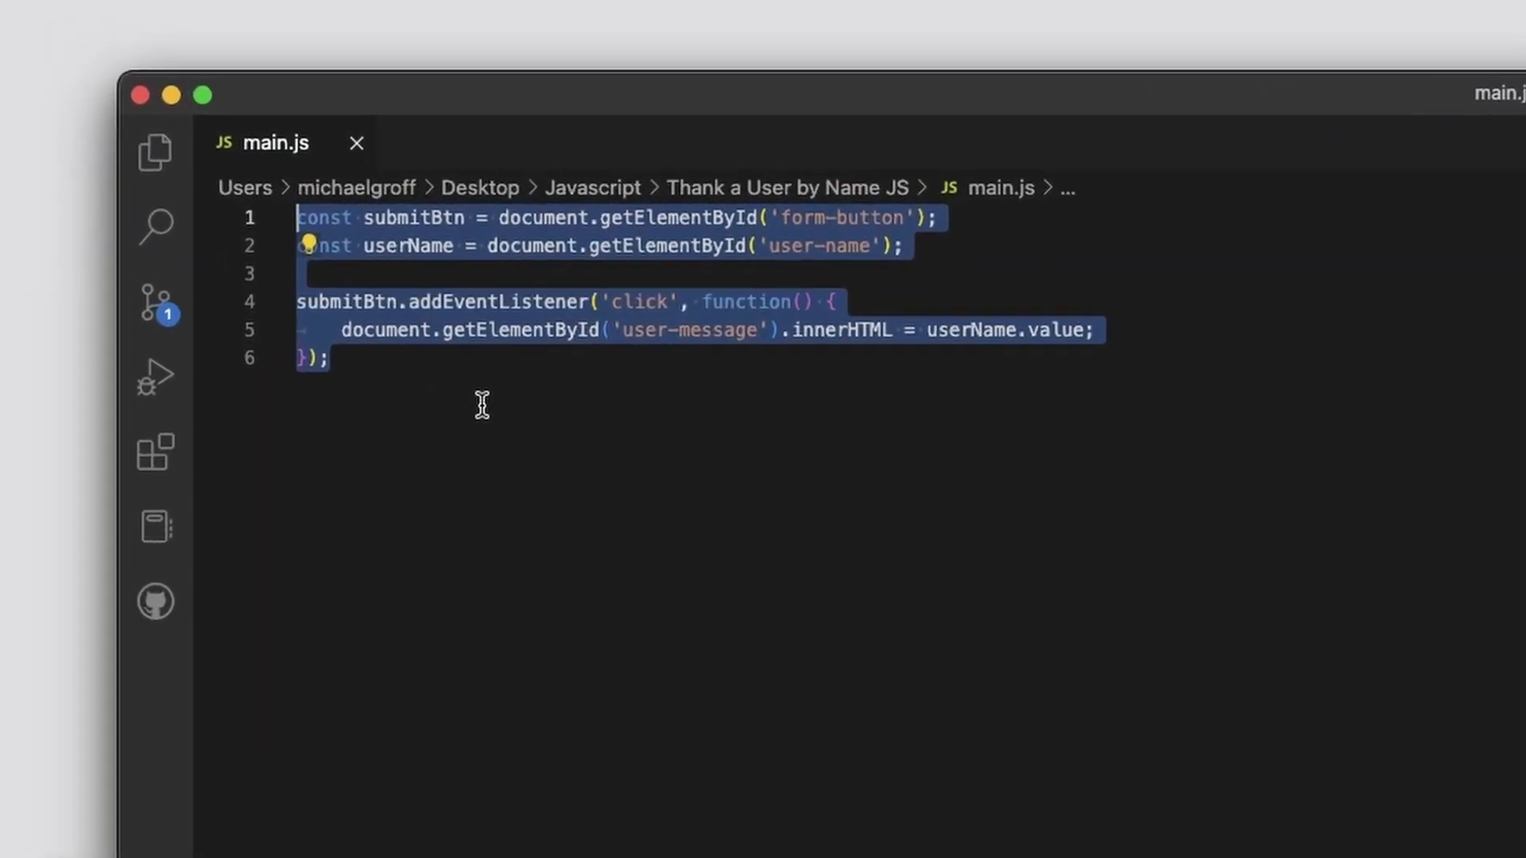
{"action": "left_click", "coordinate": [483, 406]}
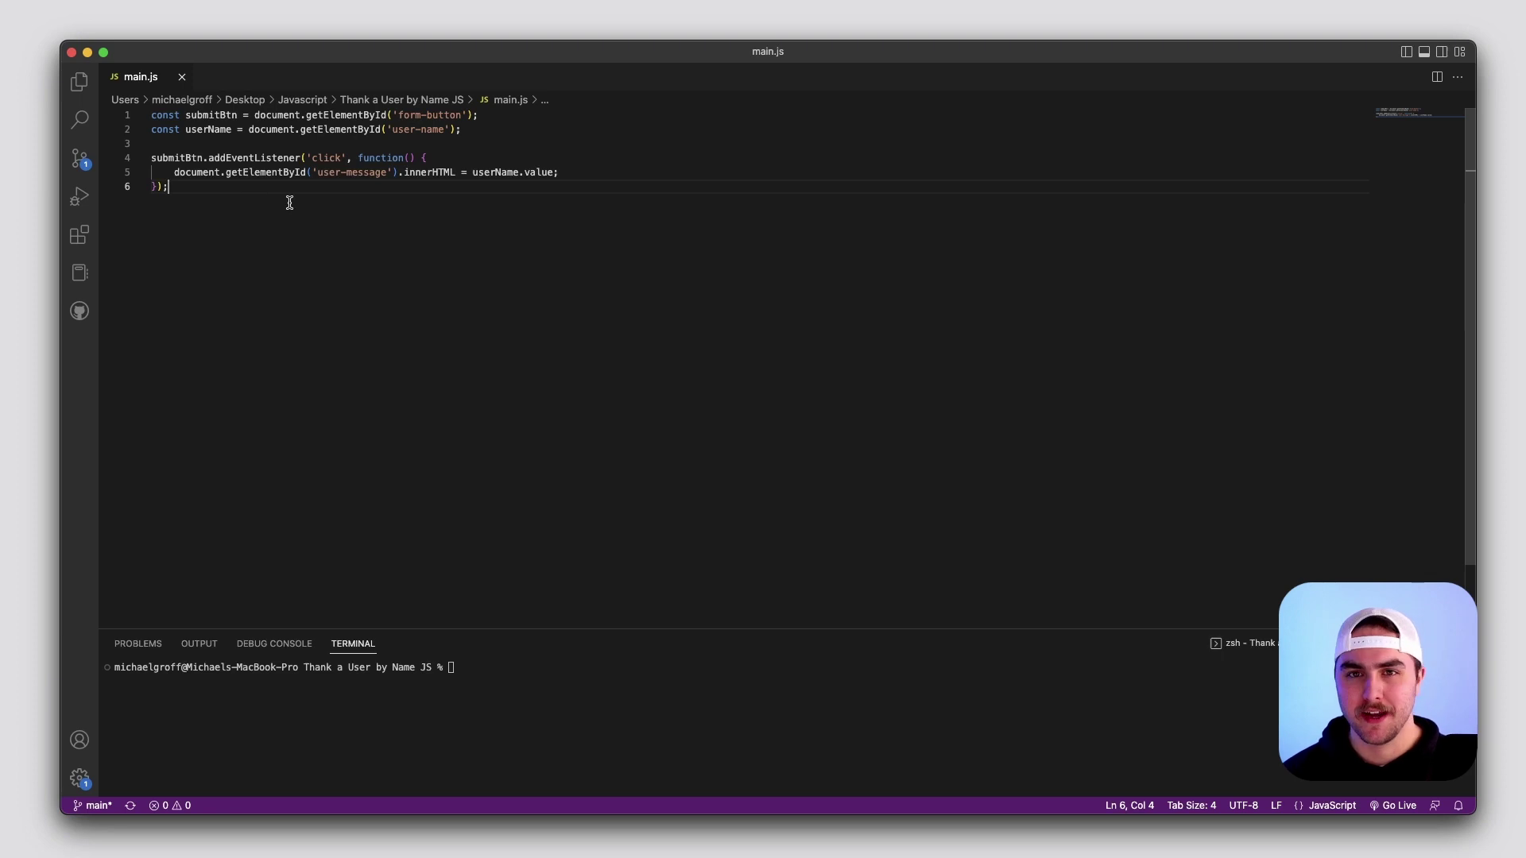
{"action": "left_click", "coordinate": [569, 706]}
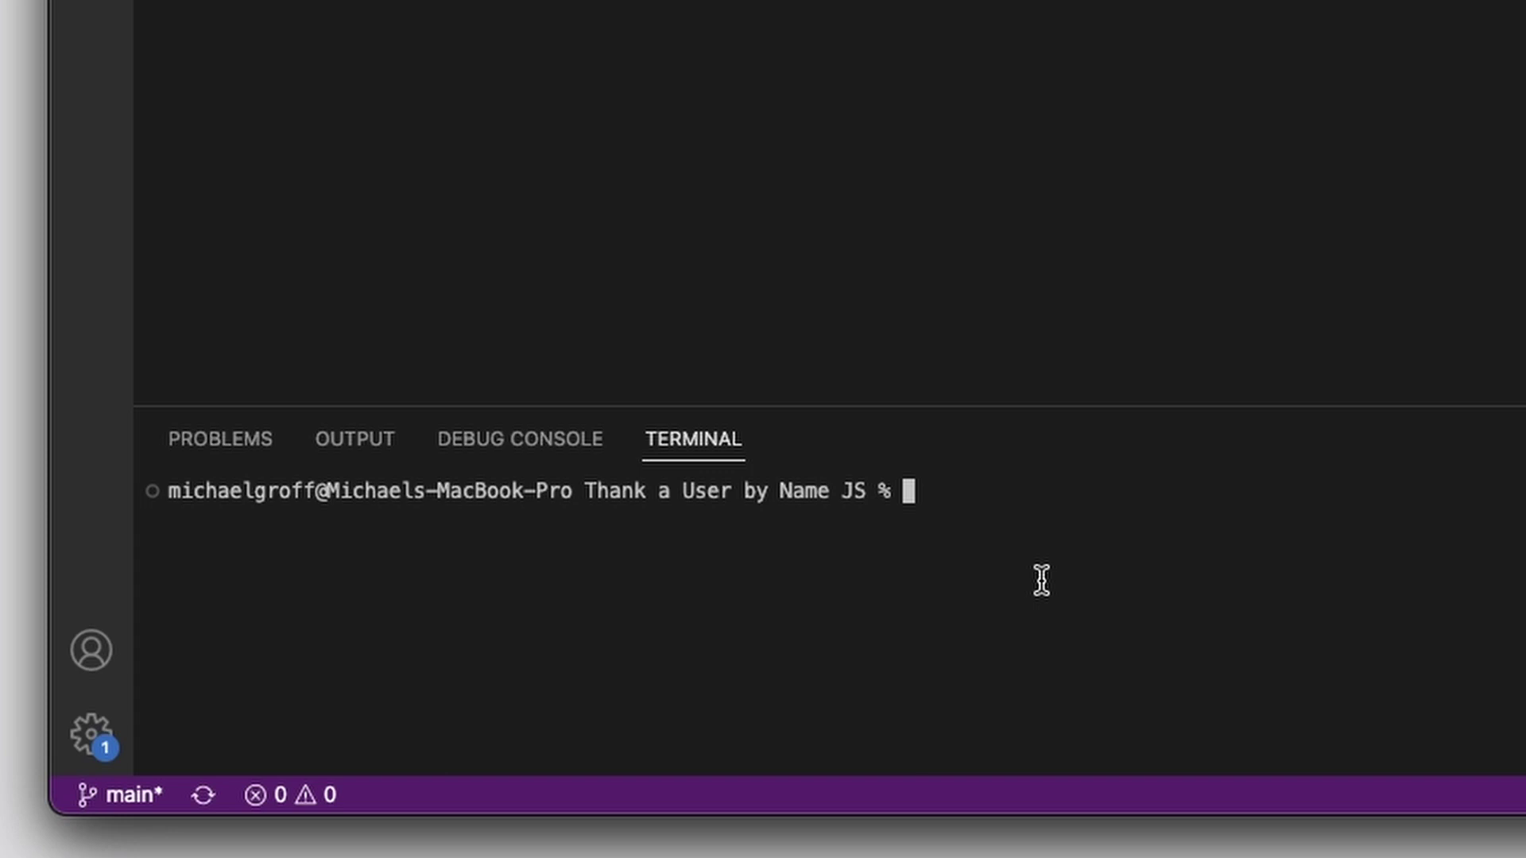
Step: Run npm init and accept all defaults to create package.json with version 1.0.0 and entry main.js
{"action": "type", "text": "npm init"}
{"action": "key", "text": "Return"}
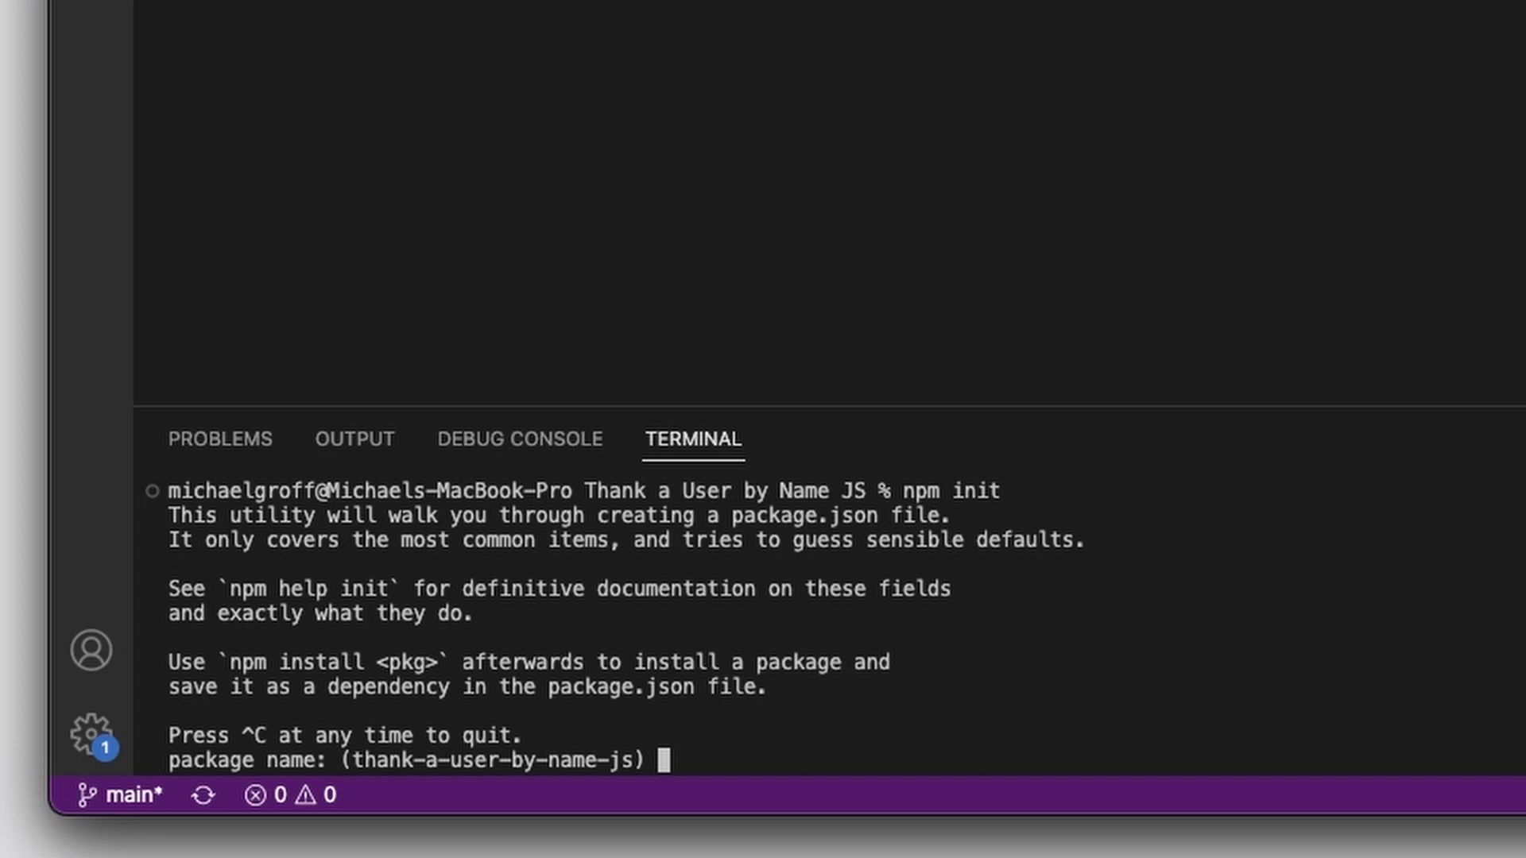
{"action": "key", "text": "Return"}
{"action": "key", "text": "Return"}
{"action": "key", "text": "Return"}
{"action": "key", "text": "Return"}
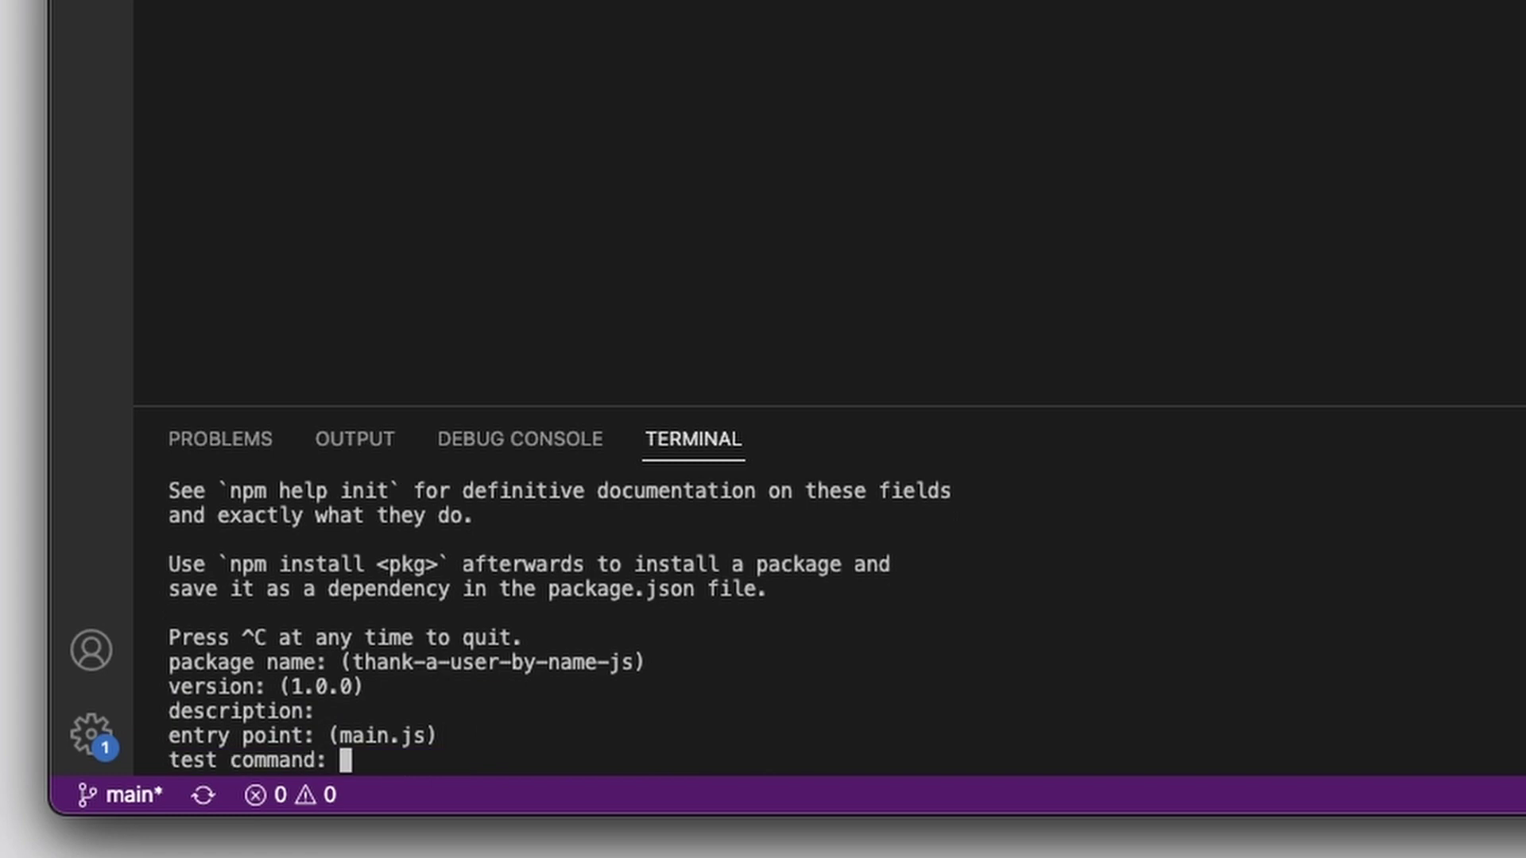
{"action": "key", "text": "Return"}
{"action": "key", "text": "Return"}
{"action": "key", "text": "Return"}
{"action": "key", "text": "Return"}
{"action": "key", "text": "Return"}
{"action": "key", "text": "Return"}
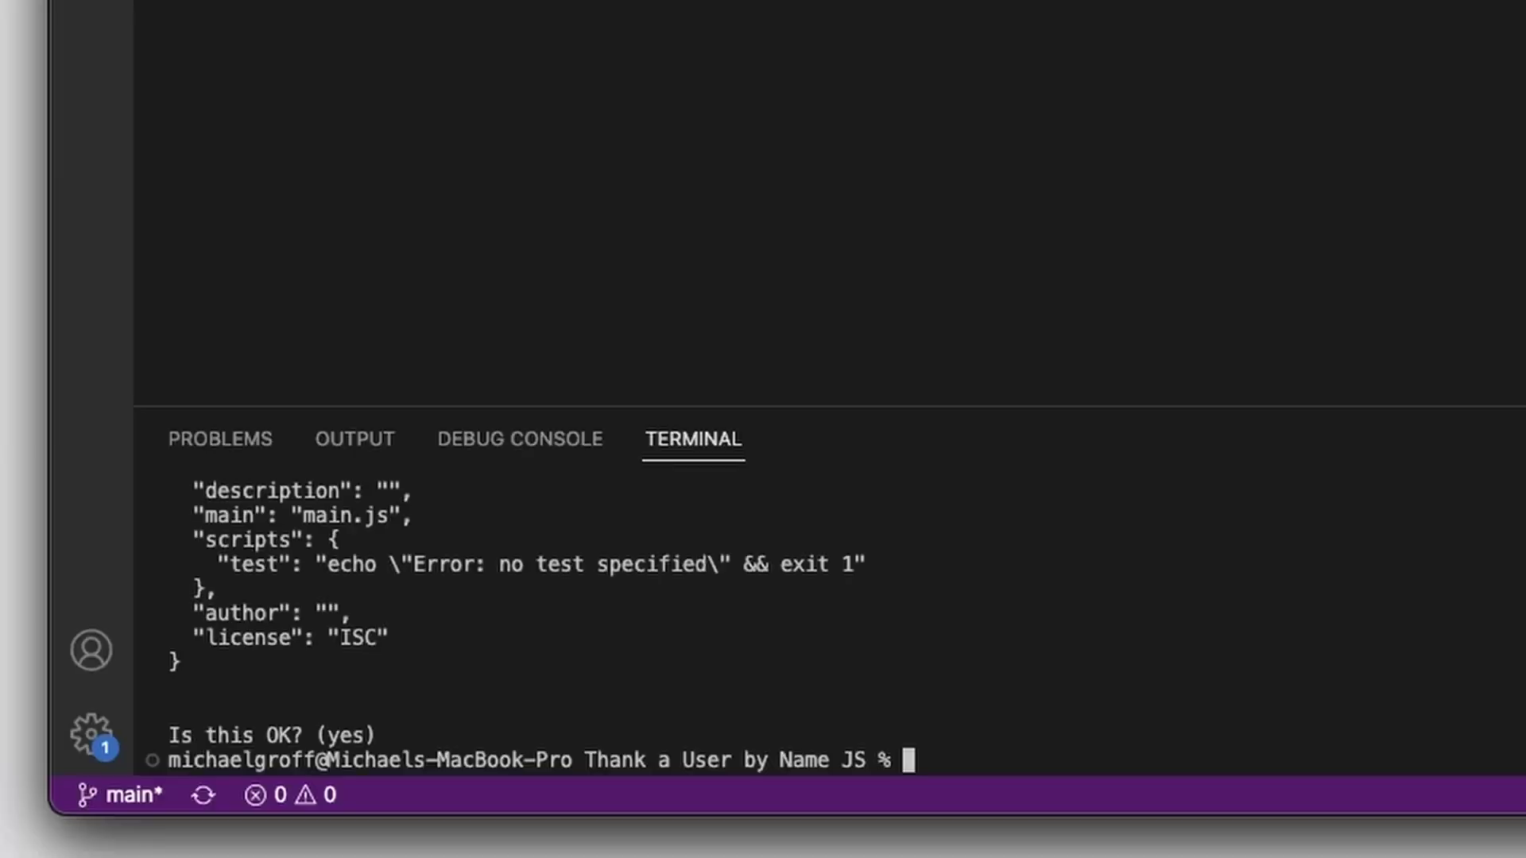
Step: Log in to npm through the browser and publish thank-a-user-by-name-js 1.0.0 with npm publish
{"action": "type", "text": "npm login"}
{"action": "key", "text": "Return"}
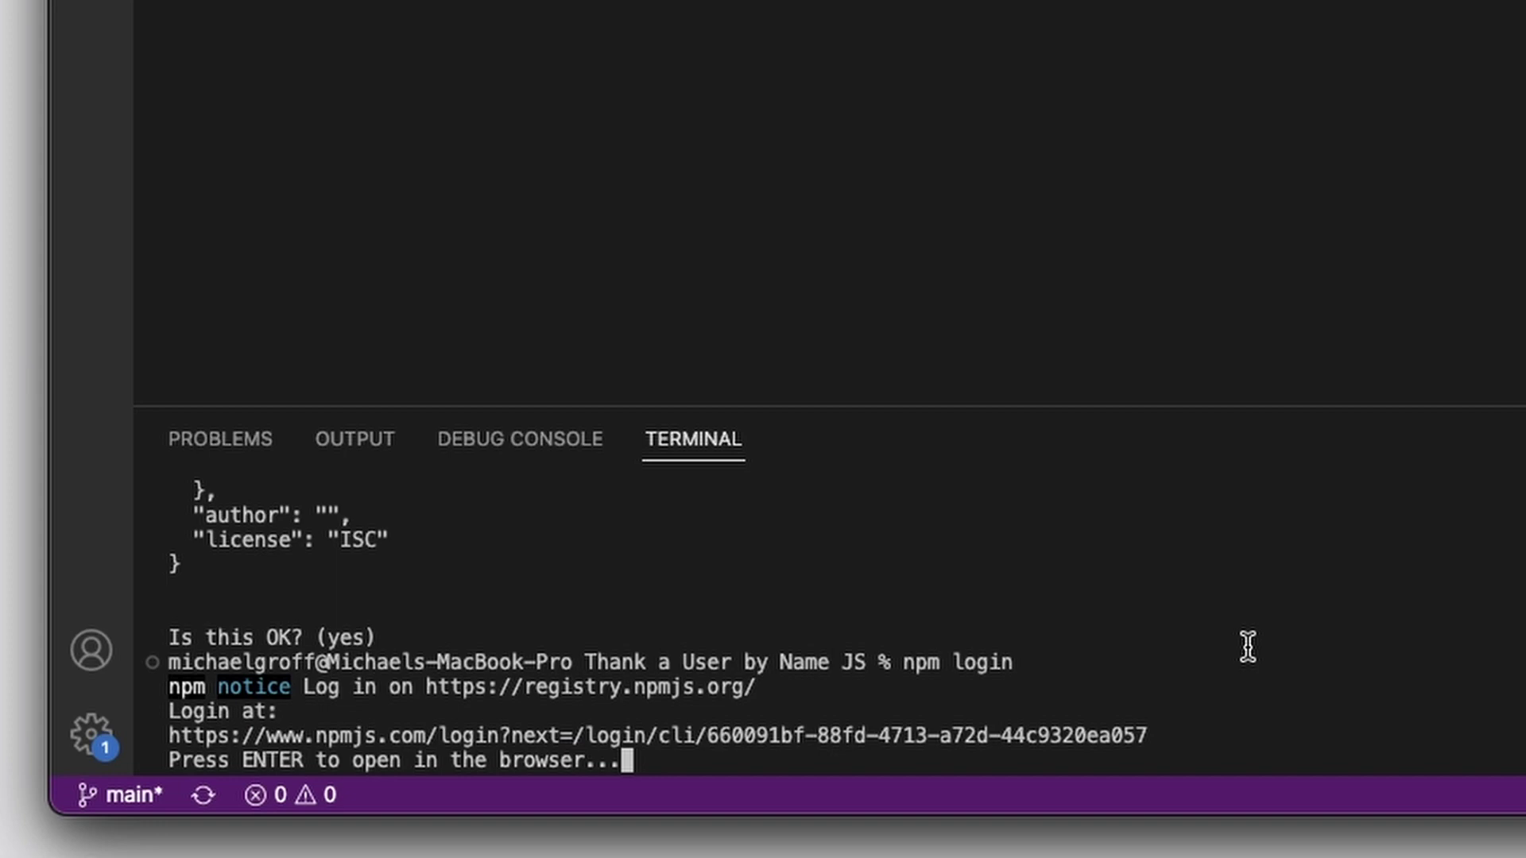
{"action": "key", "text": "Return"}
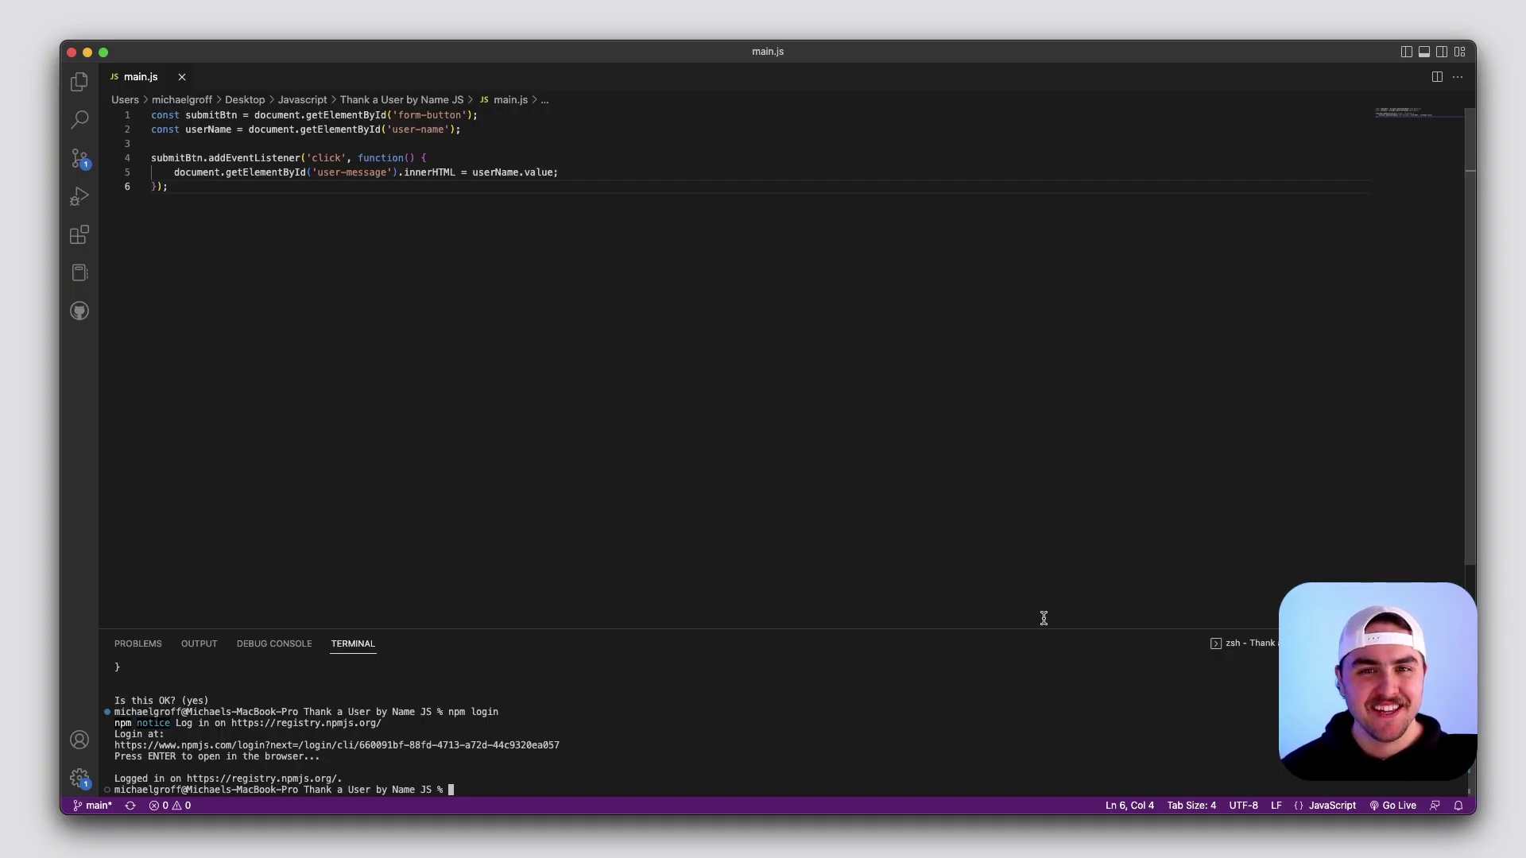
{"action": "type", "text": "npm publish"}
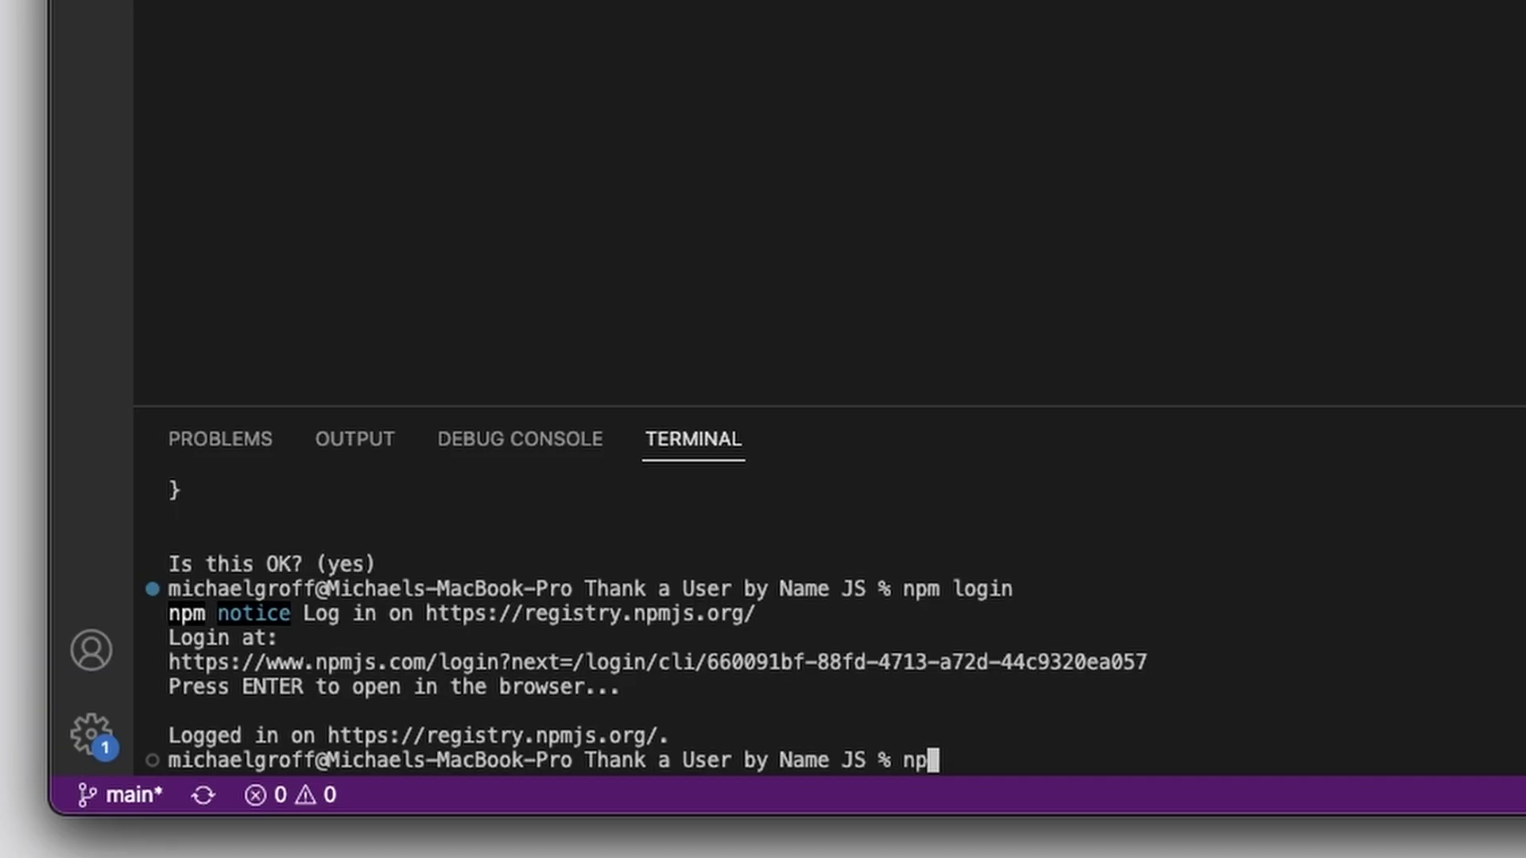
{"action": "key", "text": "Return"}
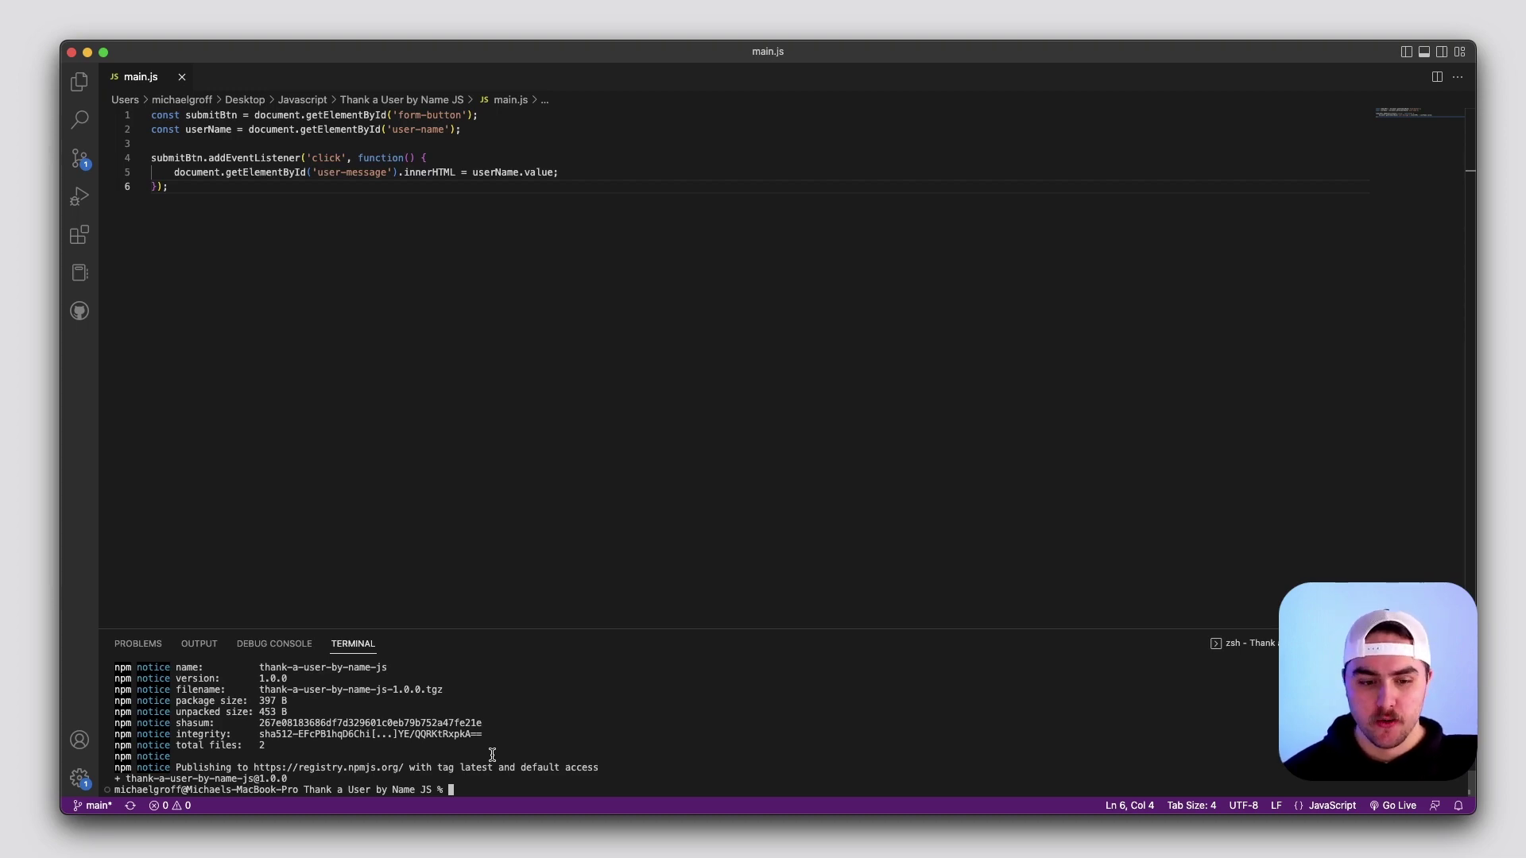
Step: Open thank-a-user-by-name-js from the npm account's Packages list, then switch to the jsDelivr tab
{"action": "key", "text": "super+Tab"}
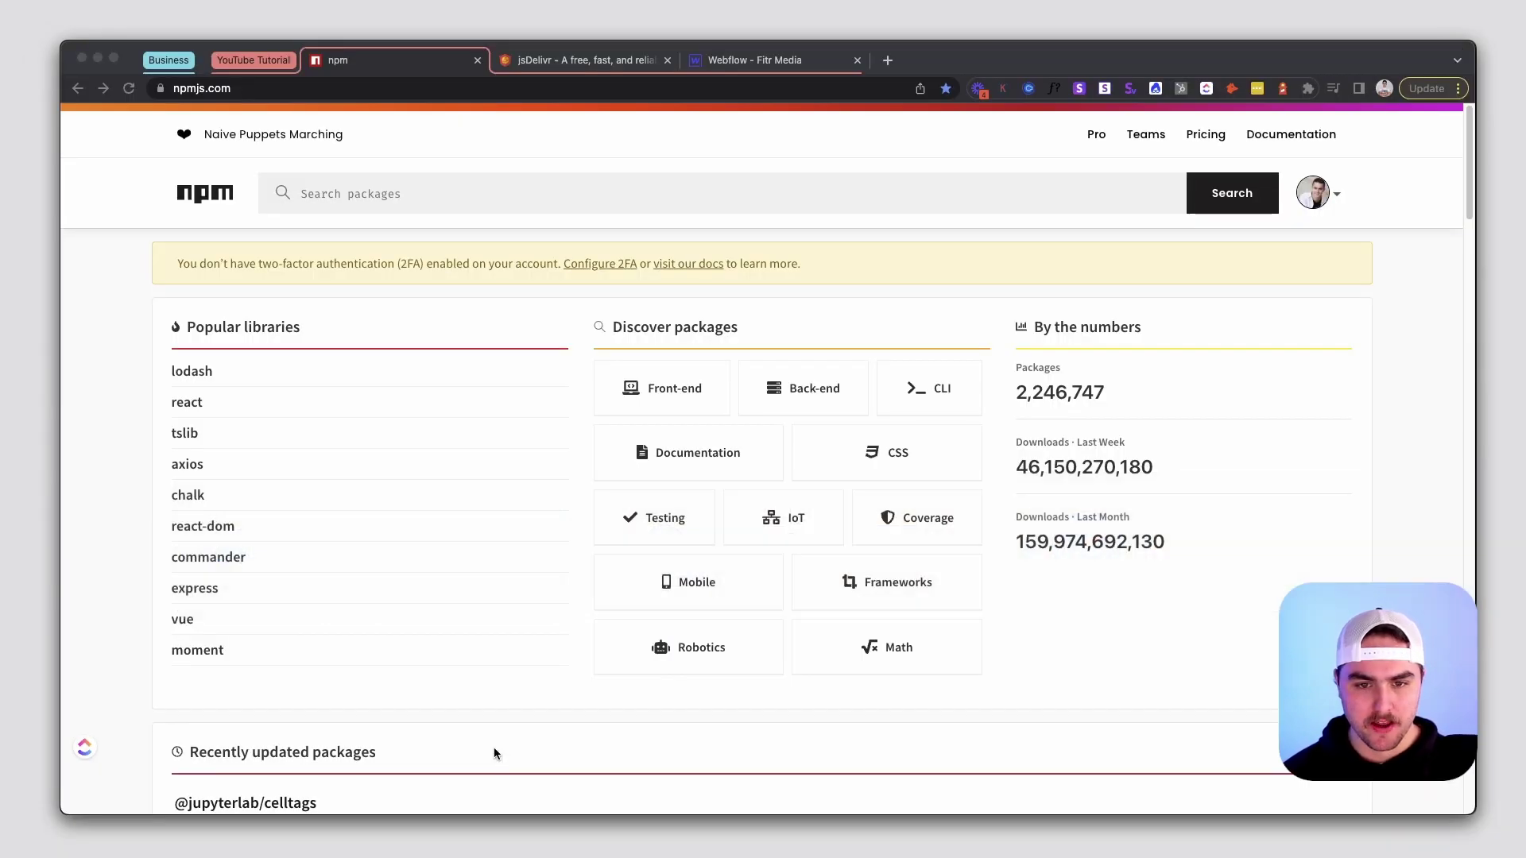
{"action": "left_click", "coordinate": [1315, 208]}
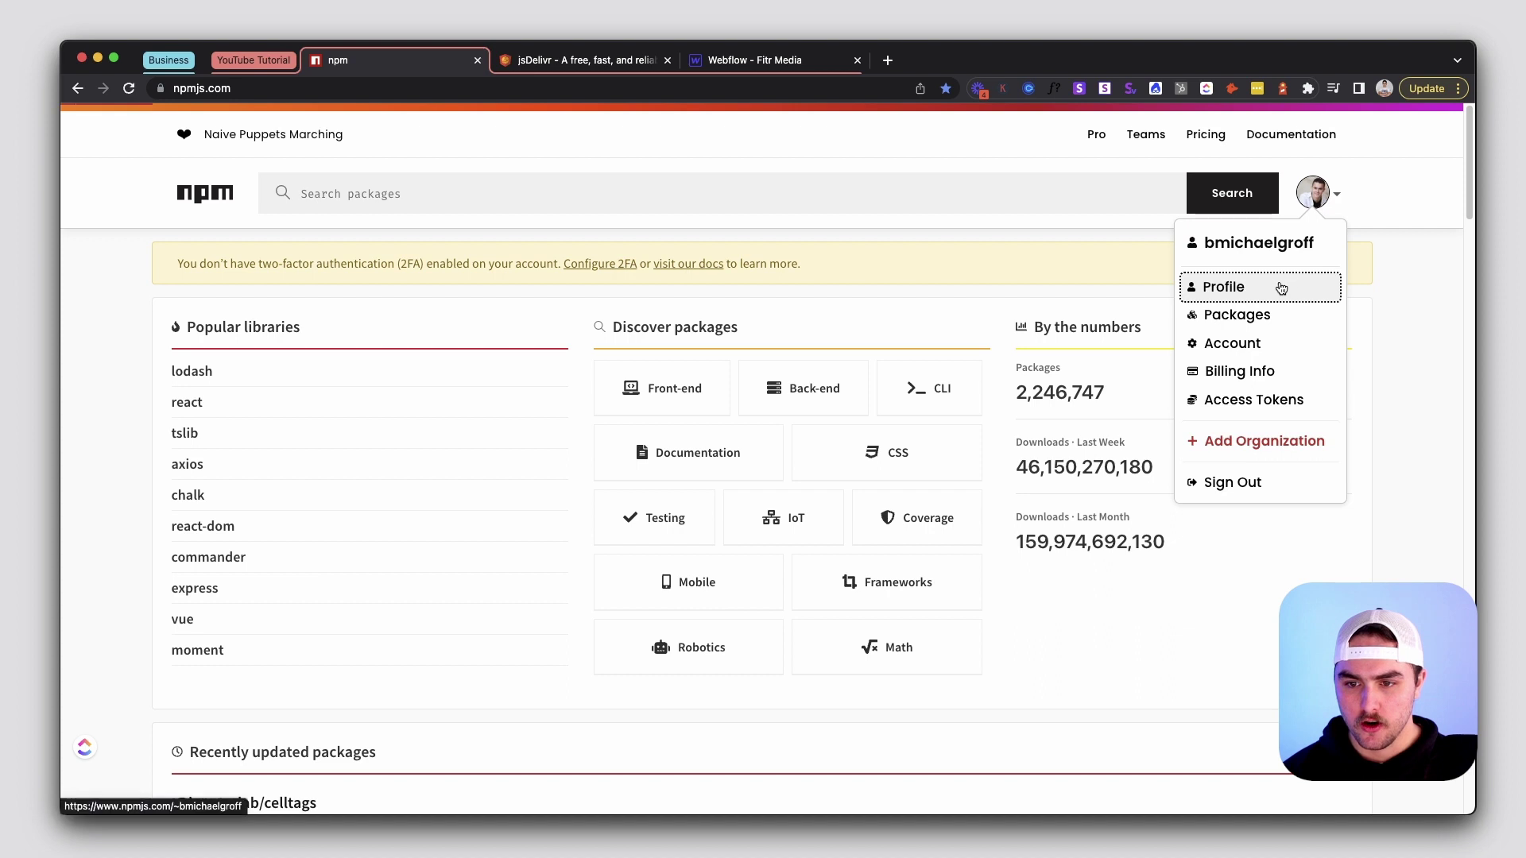
{"action": "left_click", "coordinate": [1289, 289]}
{"action": "left_click", "coordinate": [1269, 314]}
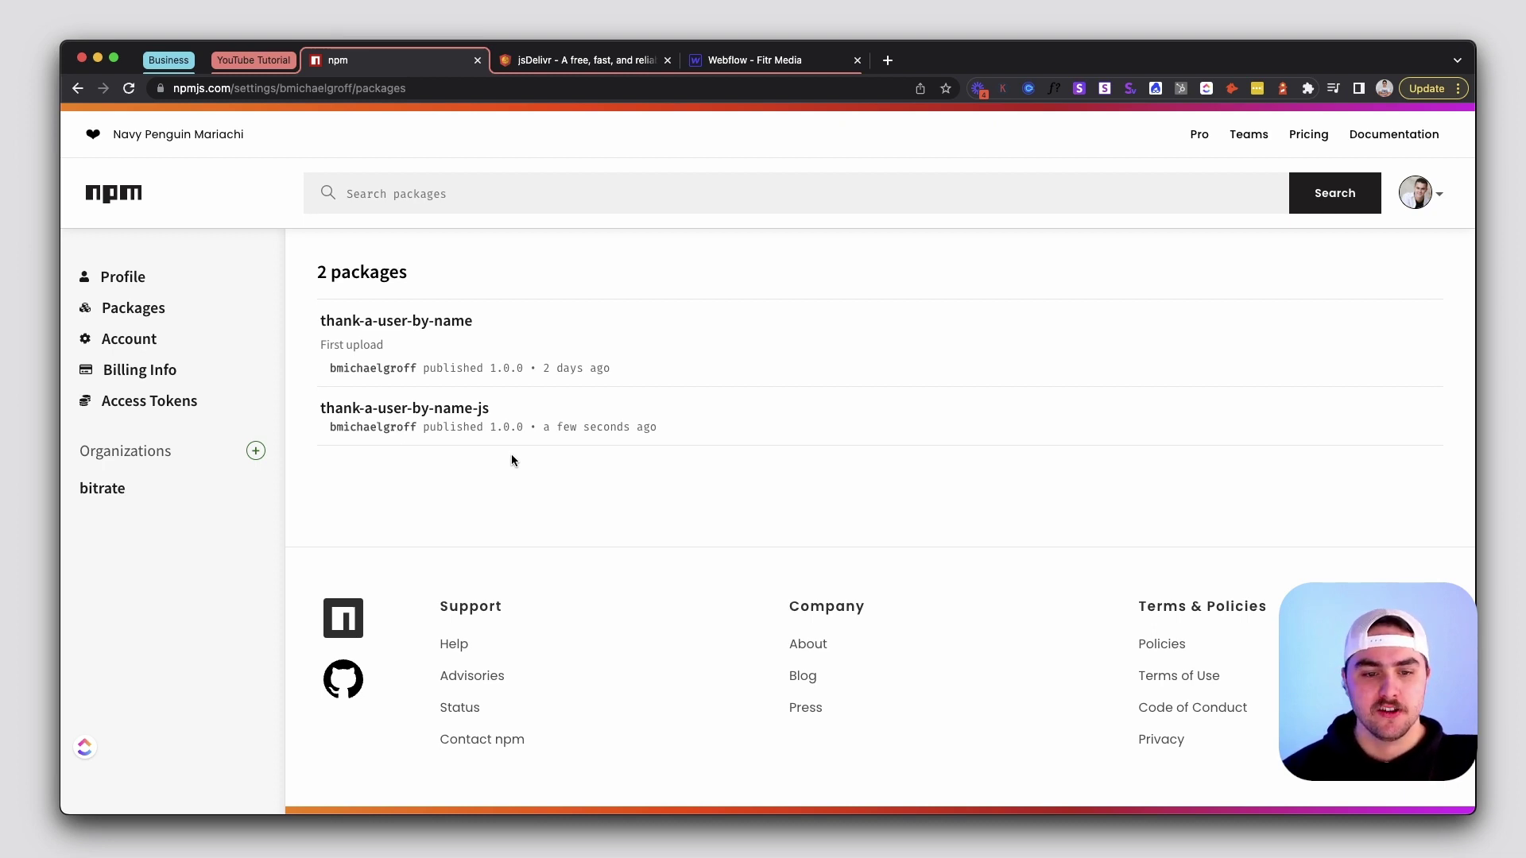
{"action": "left_click", "coordinate": [448, 409]}
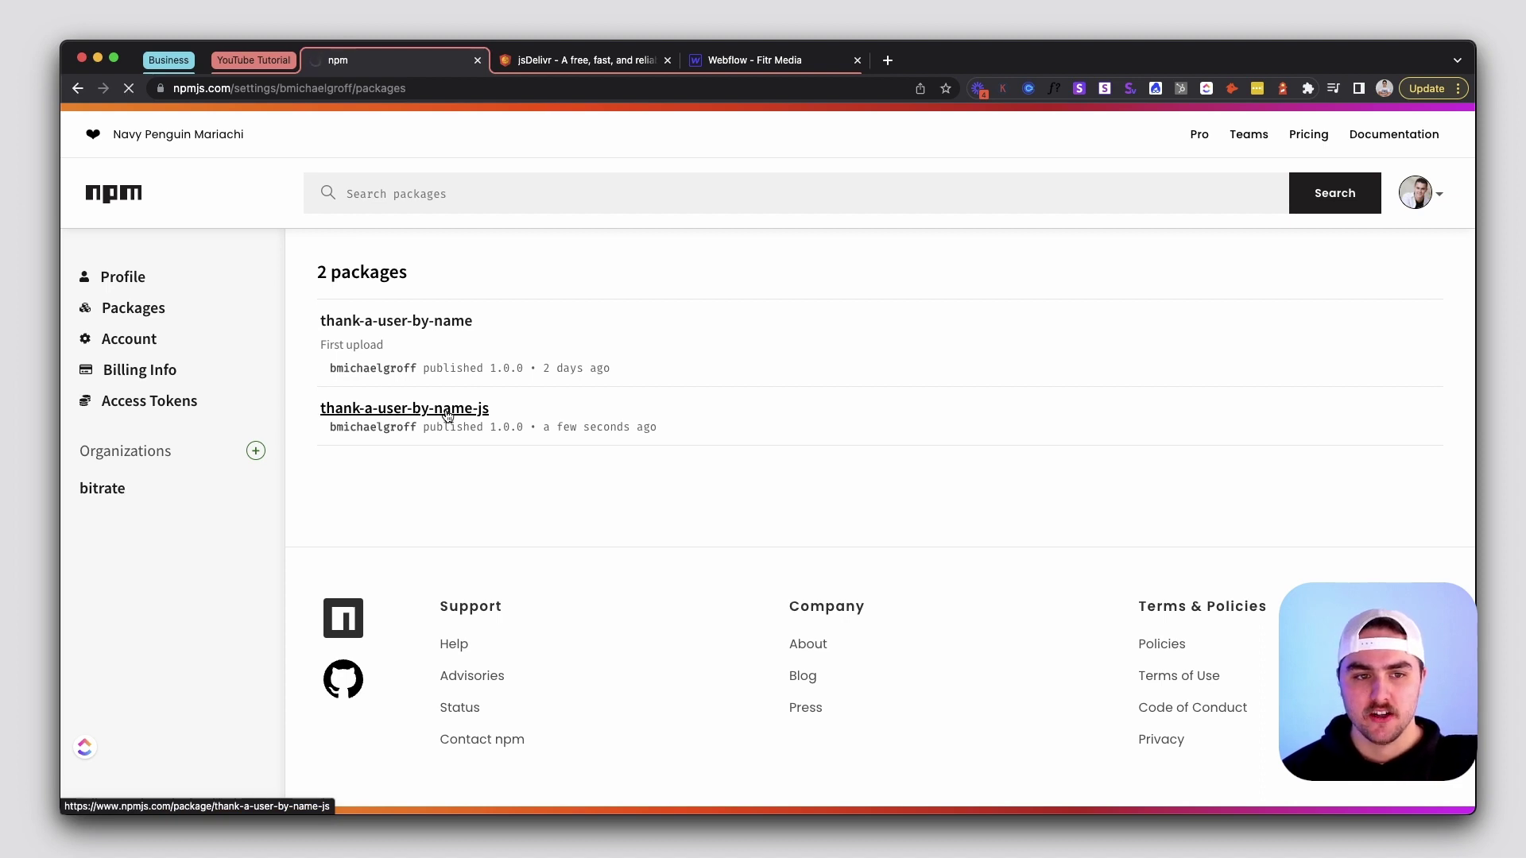
{"action": "left_click", "coordinate": [583, 70]}
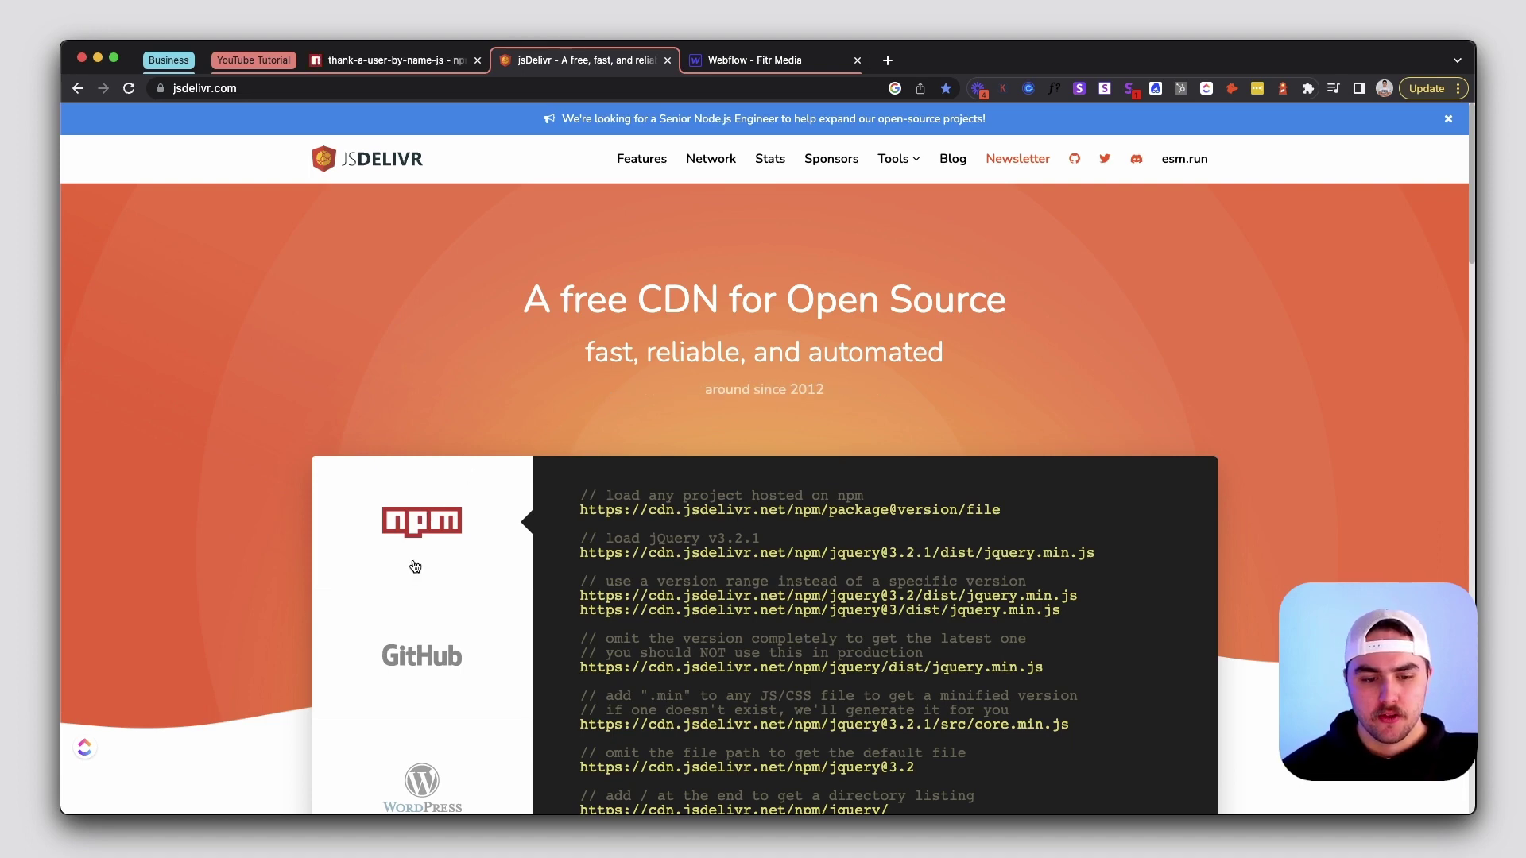
{"action": "left_click", "coordinate": [426, 657]}
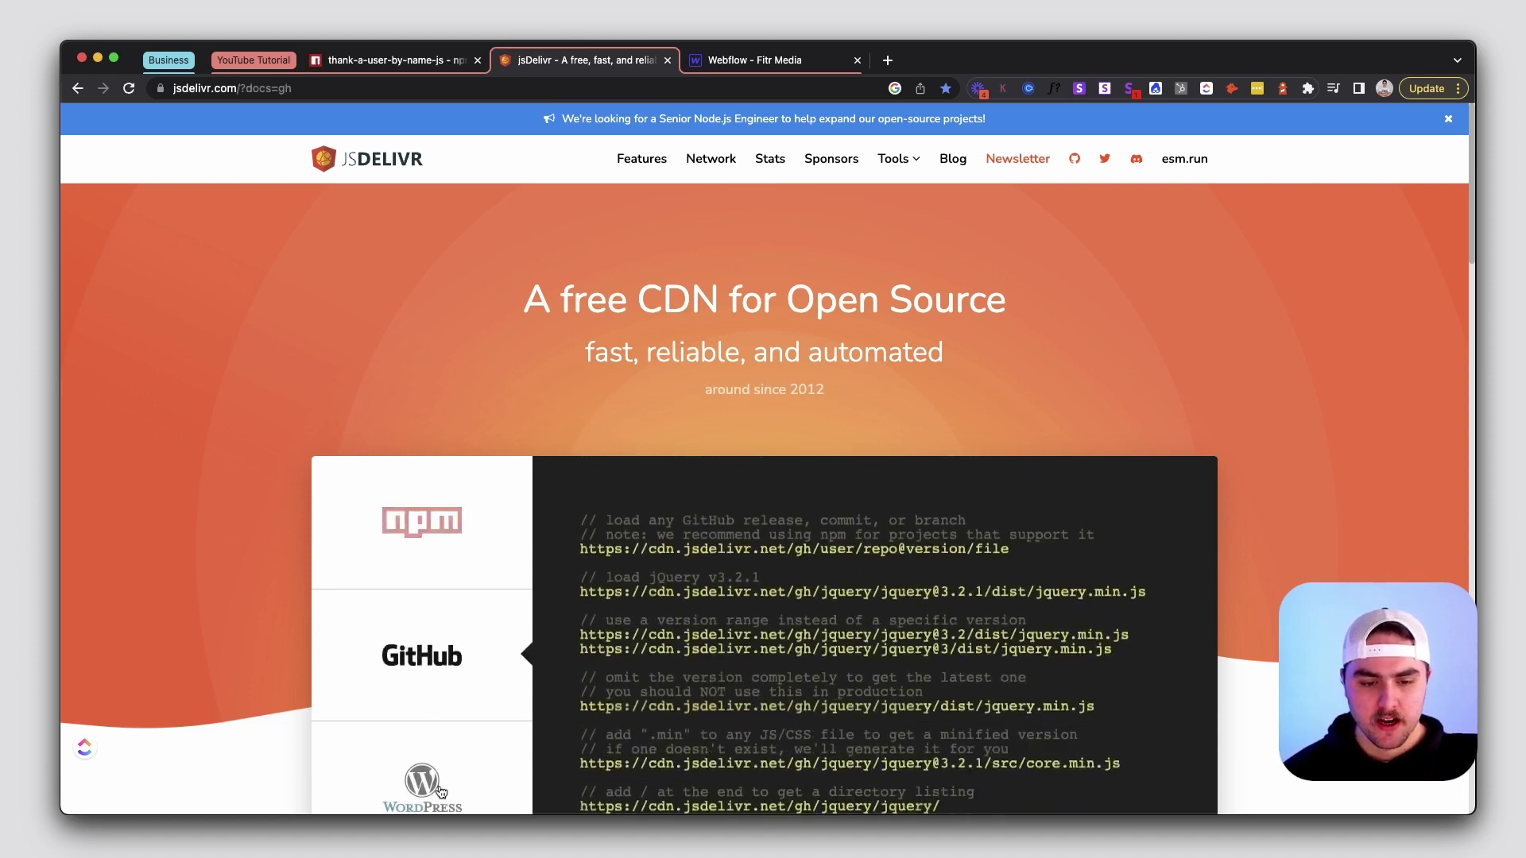
{"action": "left_click", "coordinate": [441, 791]}
{"action": "scroll", "coordinate": [436, 770], "scroll_direction": "down", "scroll_amount": 2}
{"action": "left_click", "coordinate": [463, 514]}
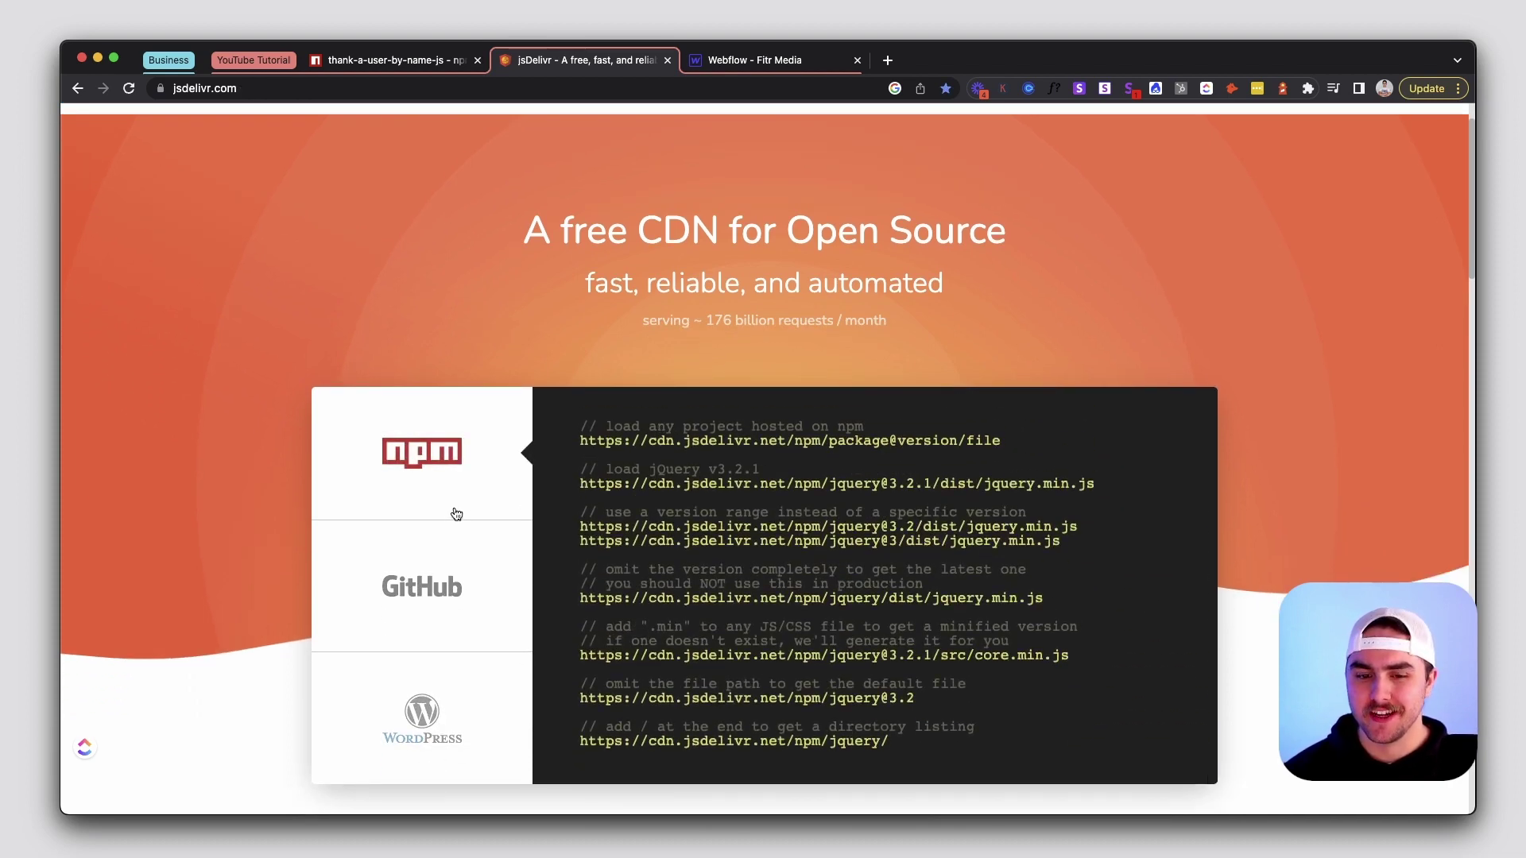
{"action": "left_click", "coordinate": [425, 562]}
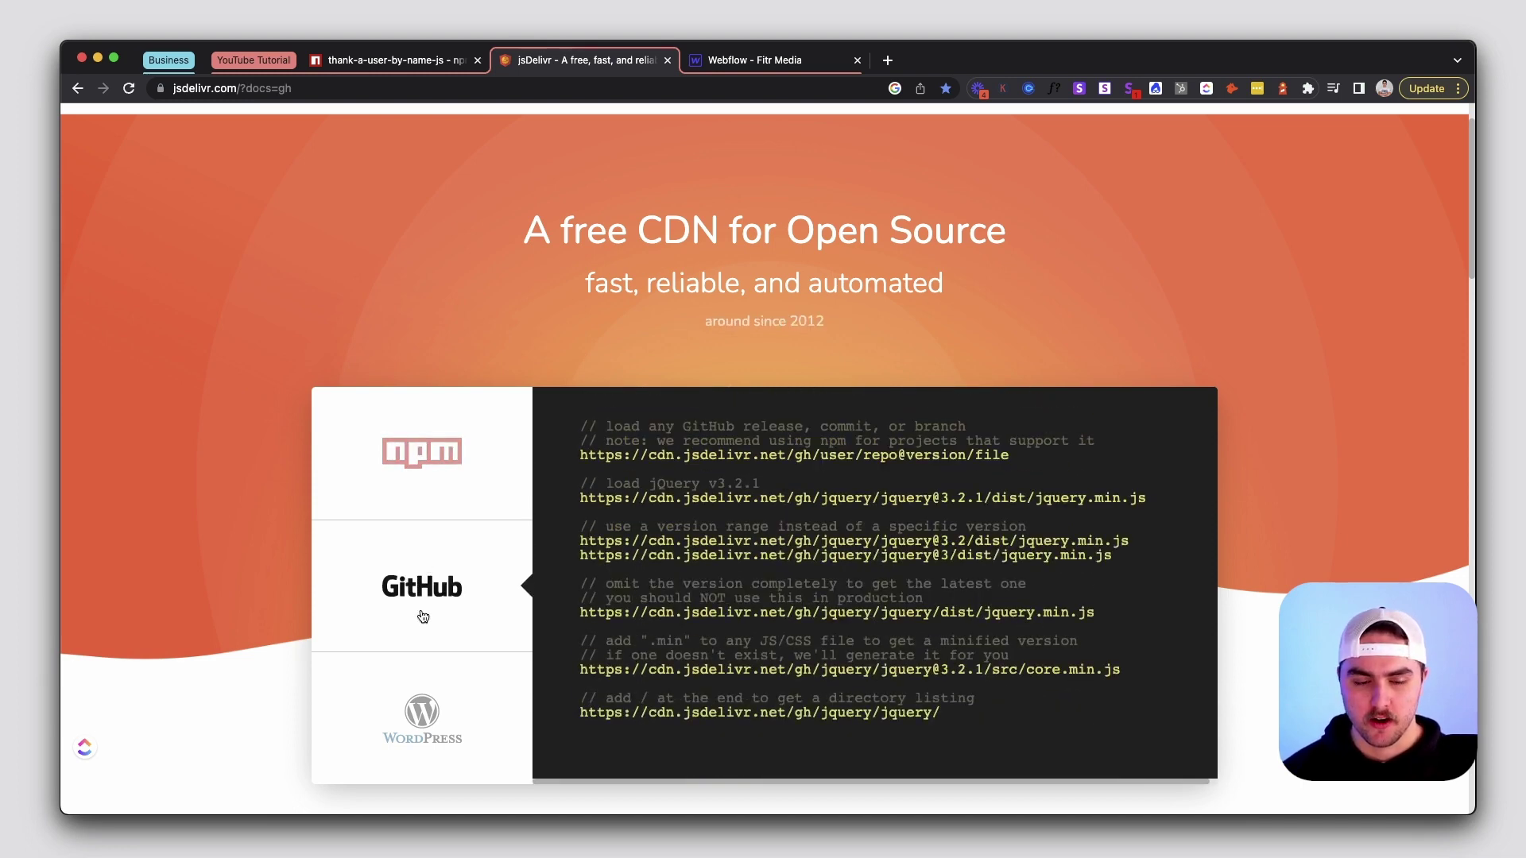
{"action": "left_click", "coordinate": [435, 515]}
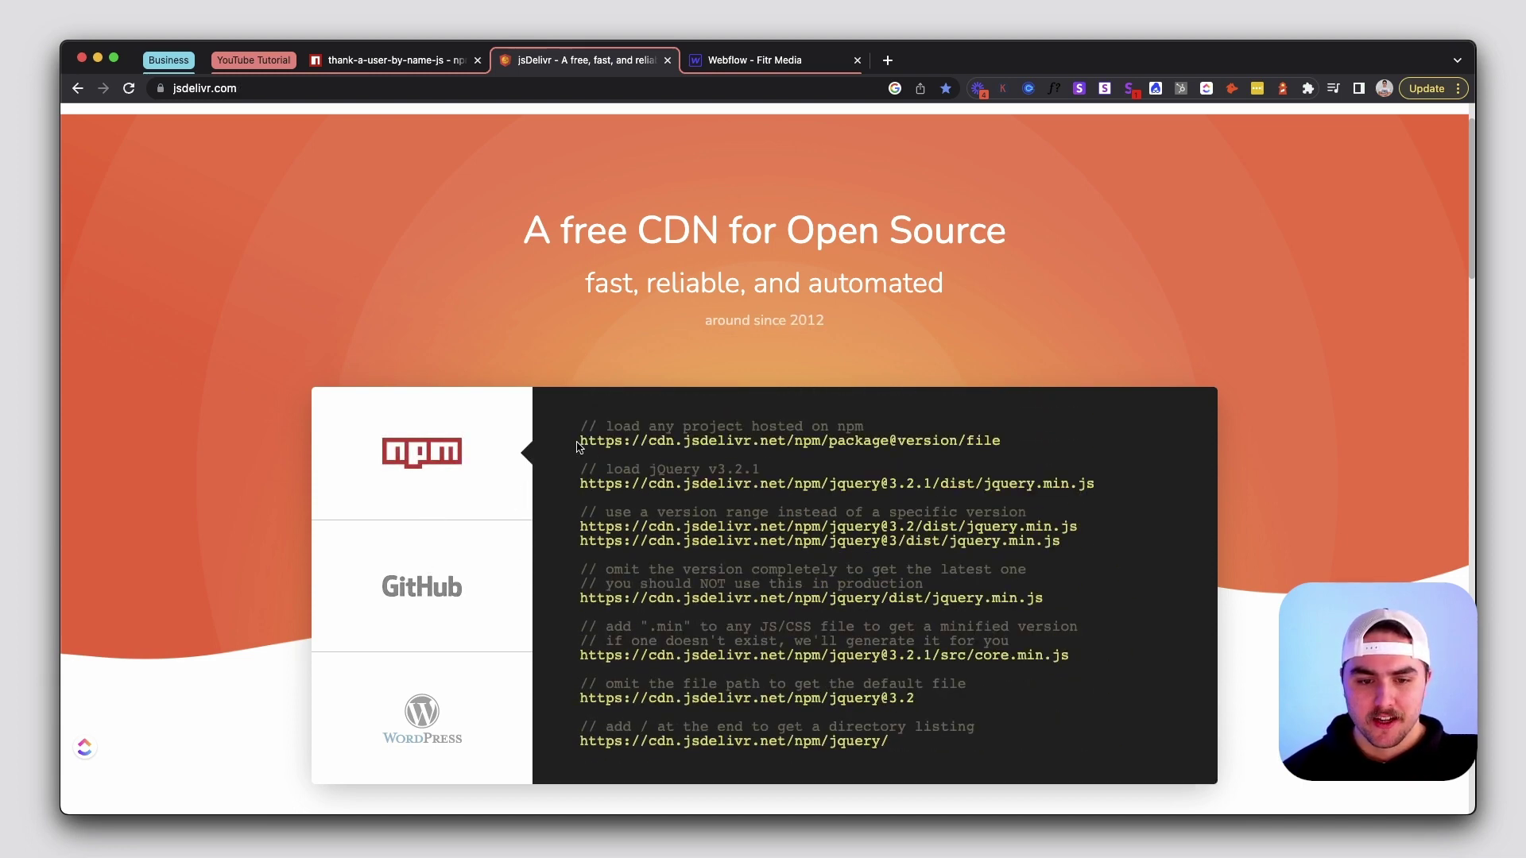
{"action": "left_click_drag", "start_coordinate": [580, 441], "coordinate": [1004, 450]}
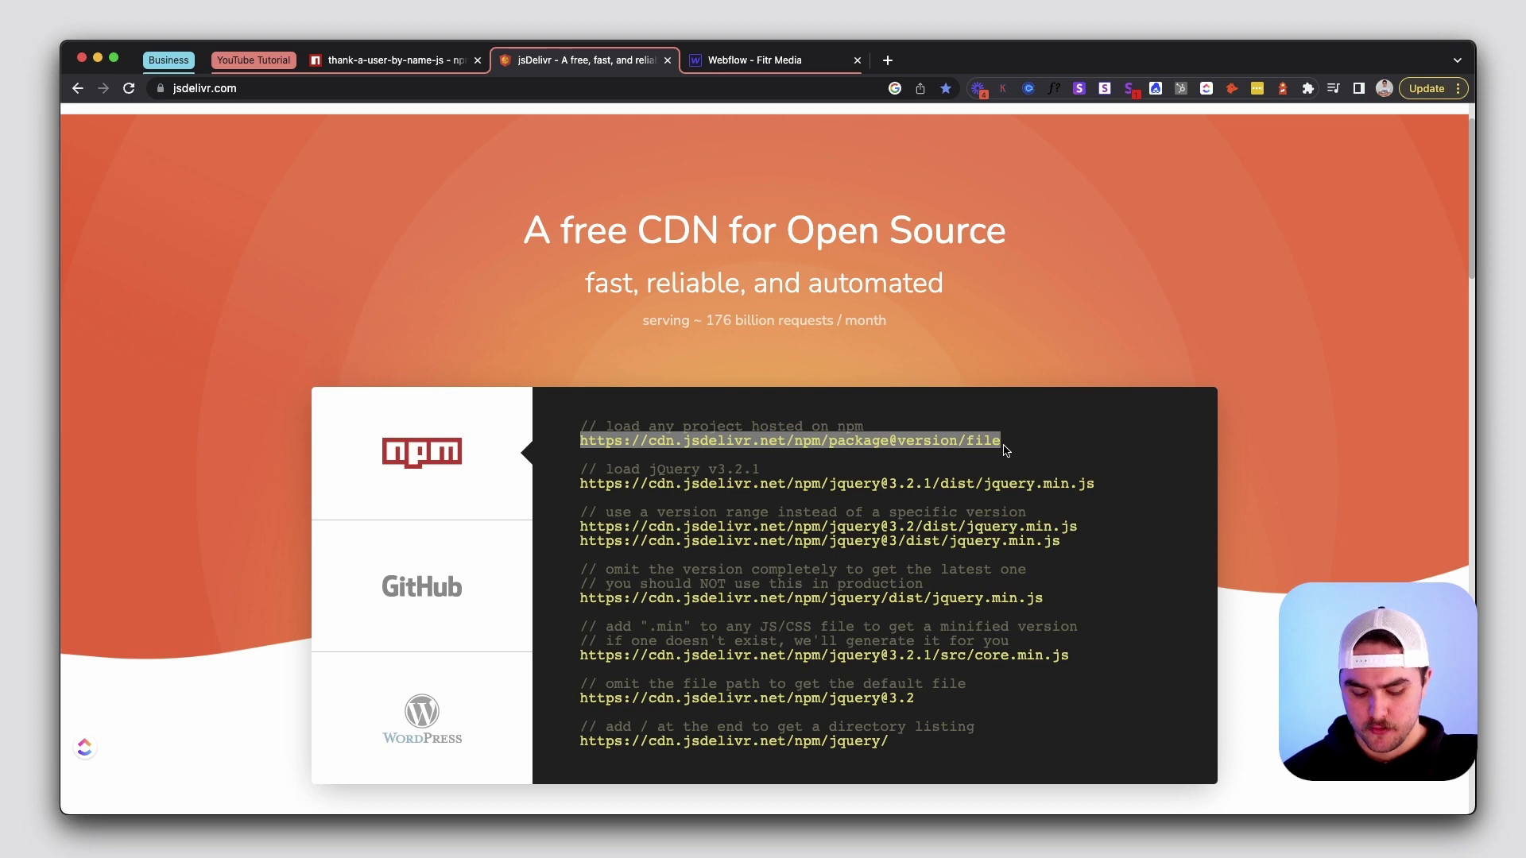
Step: Open a new tab holding the pasted jsDelivr npm URL template
{"action": "key", "text": "super+t"}
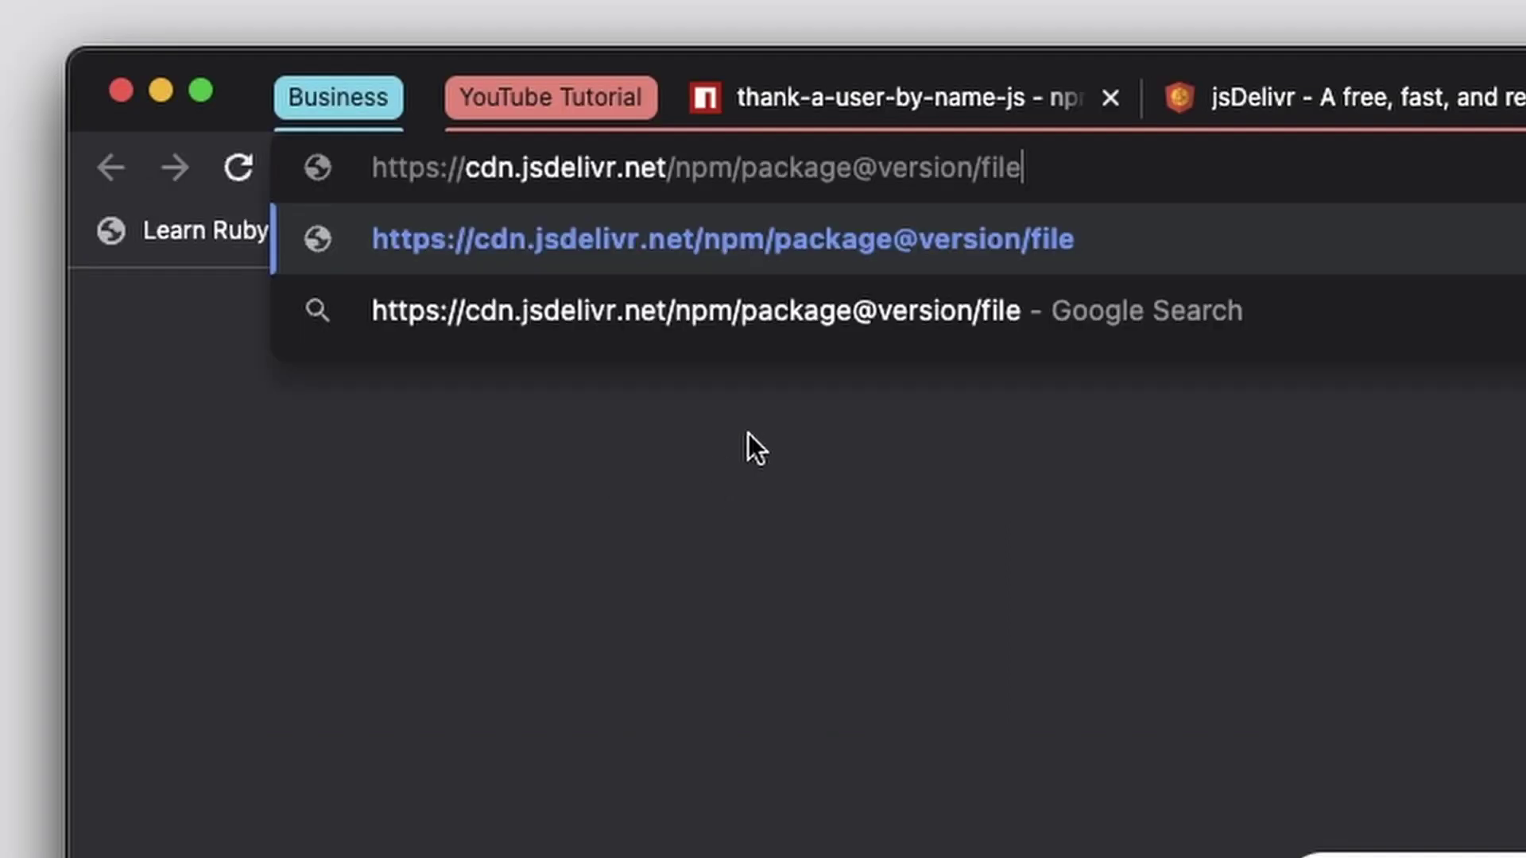
{"action": "double_click", "coordinate": [769, 163]}
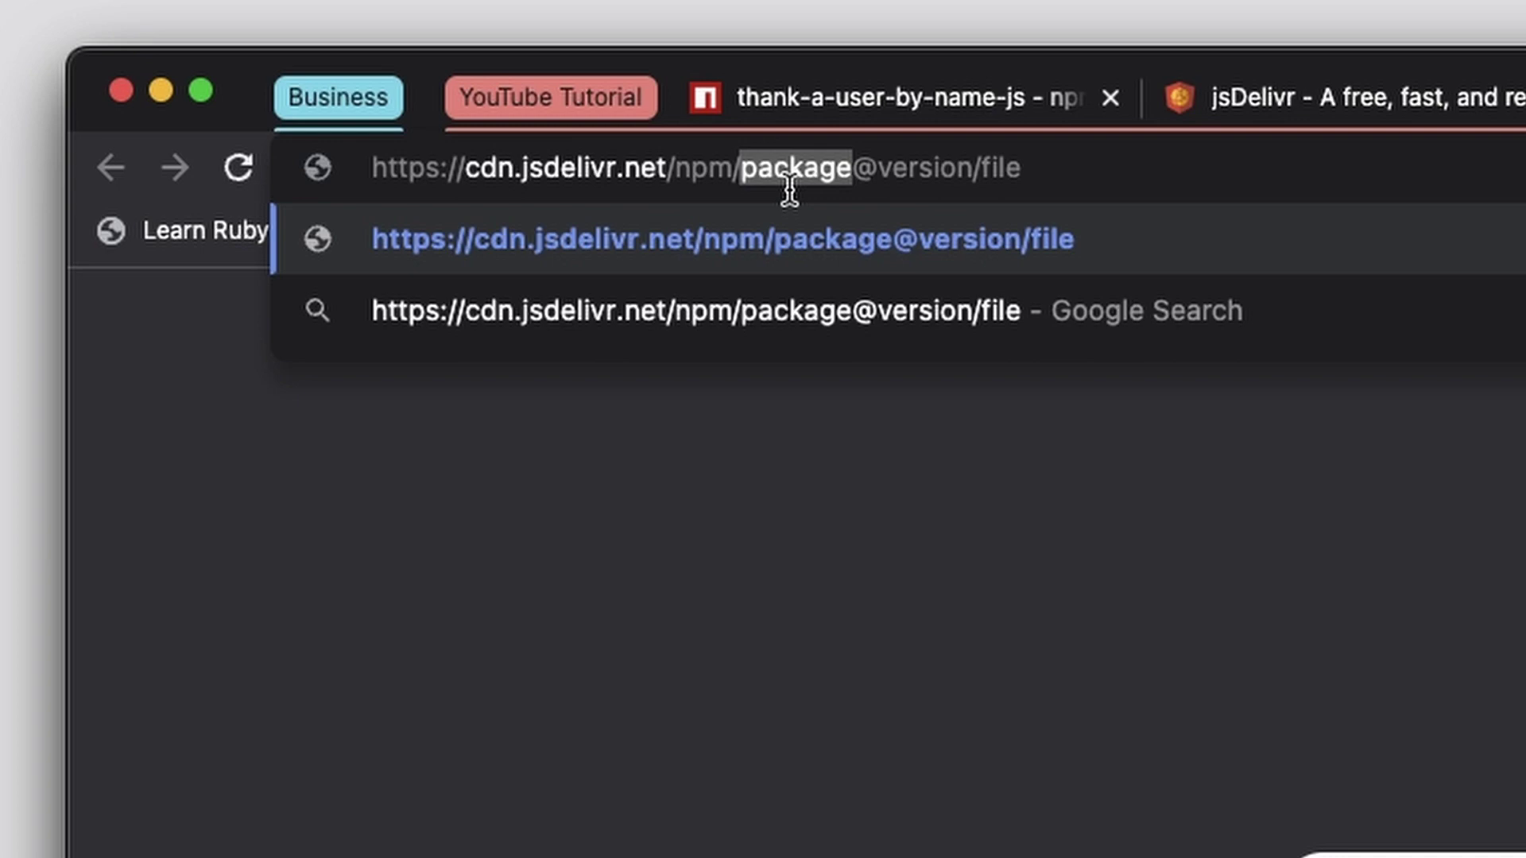
{"action": "double_click", "coordinate": [912, 170]}
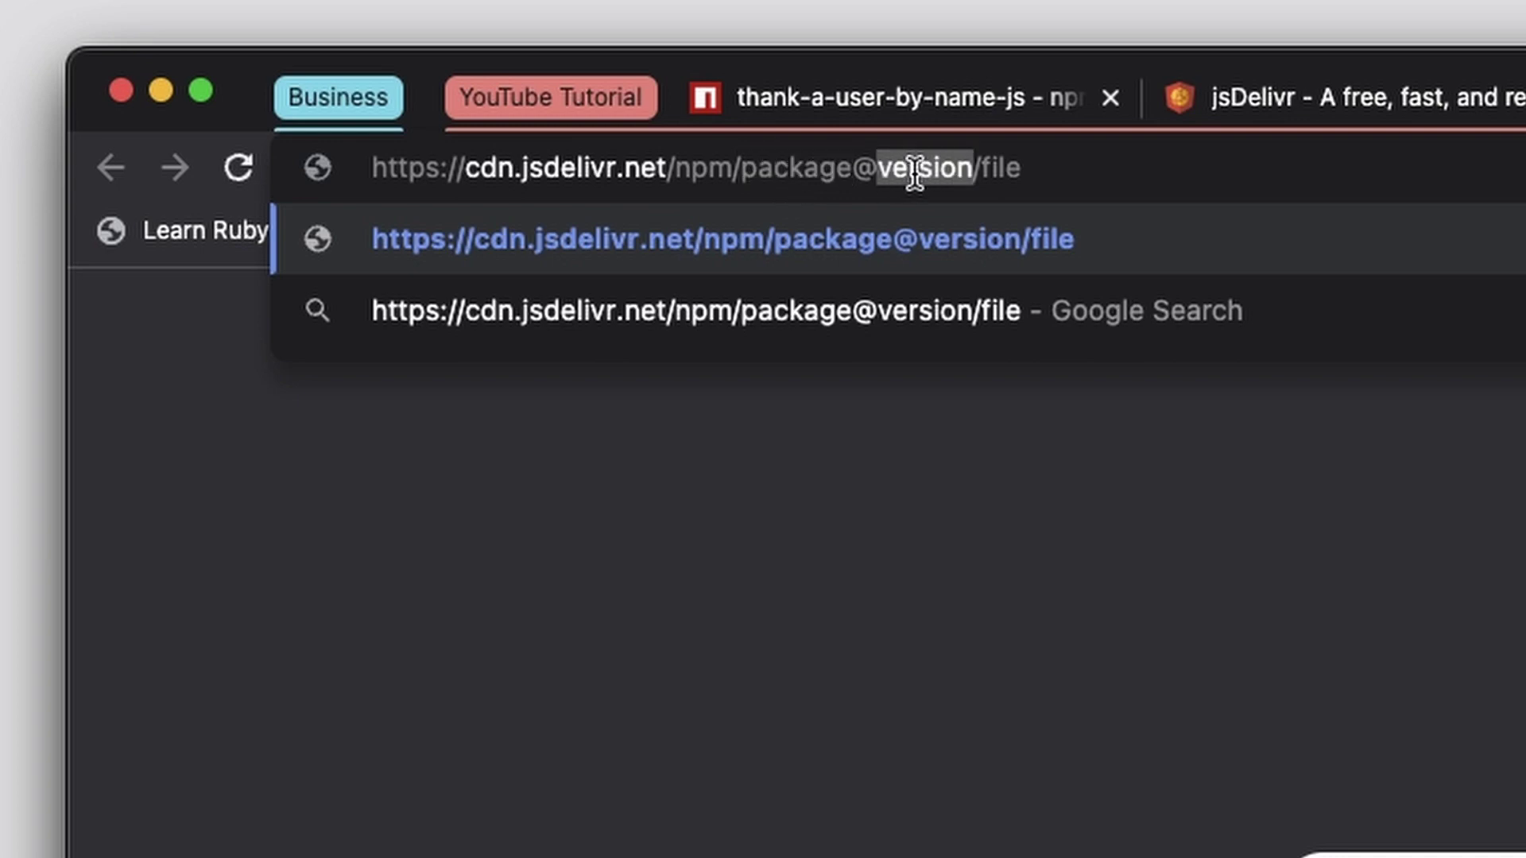
{"action": "double_click", "coordinate": [1033, 183]}
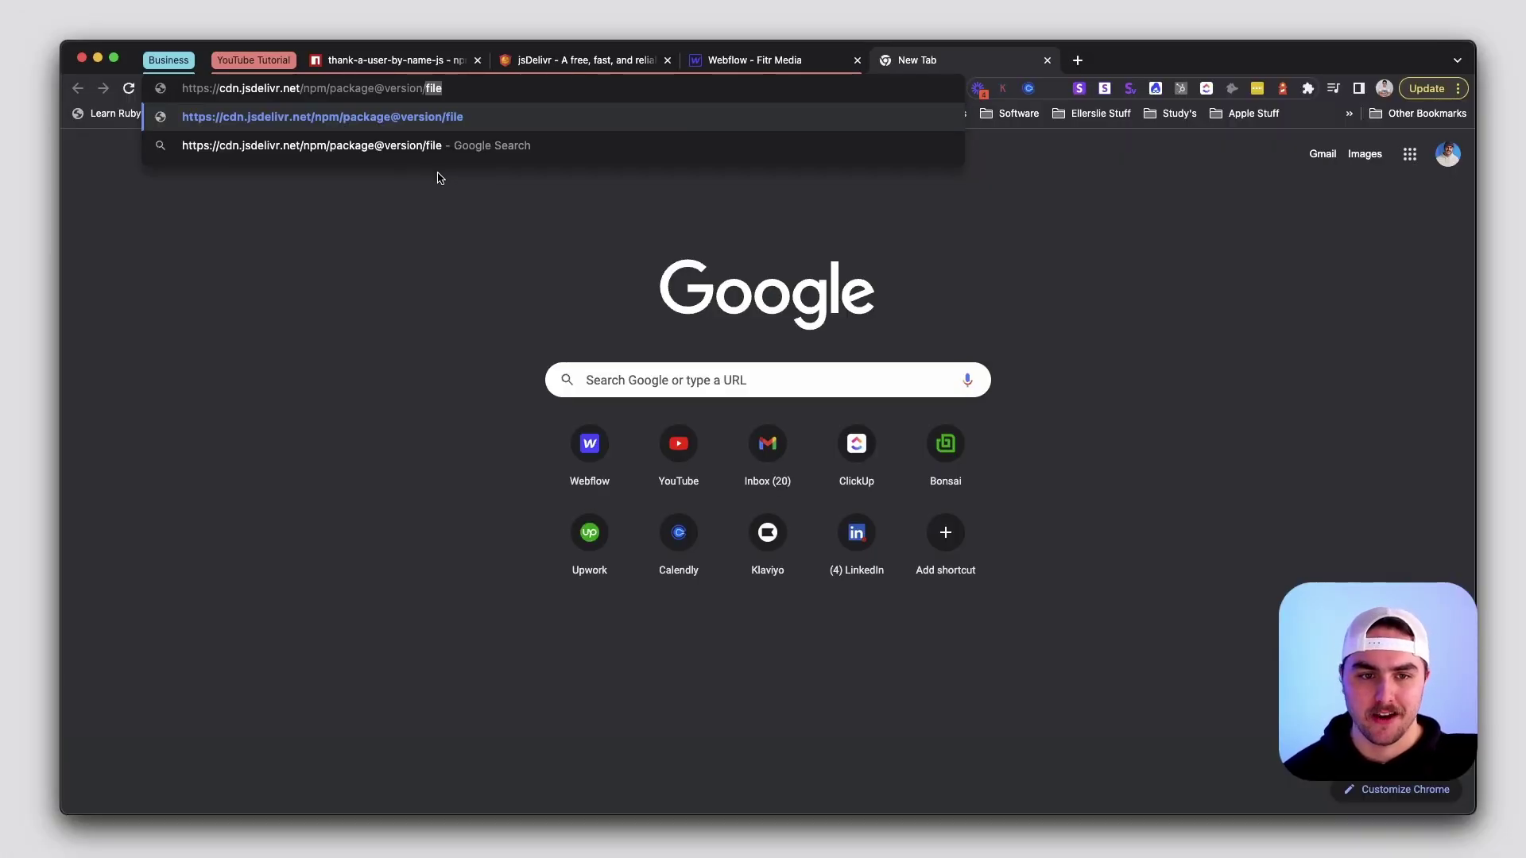
Step: Copy the package name from its npm page and paste it over the package placeholder
{"action": "left_click", "coordinate": [394, 61]}
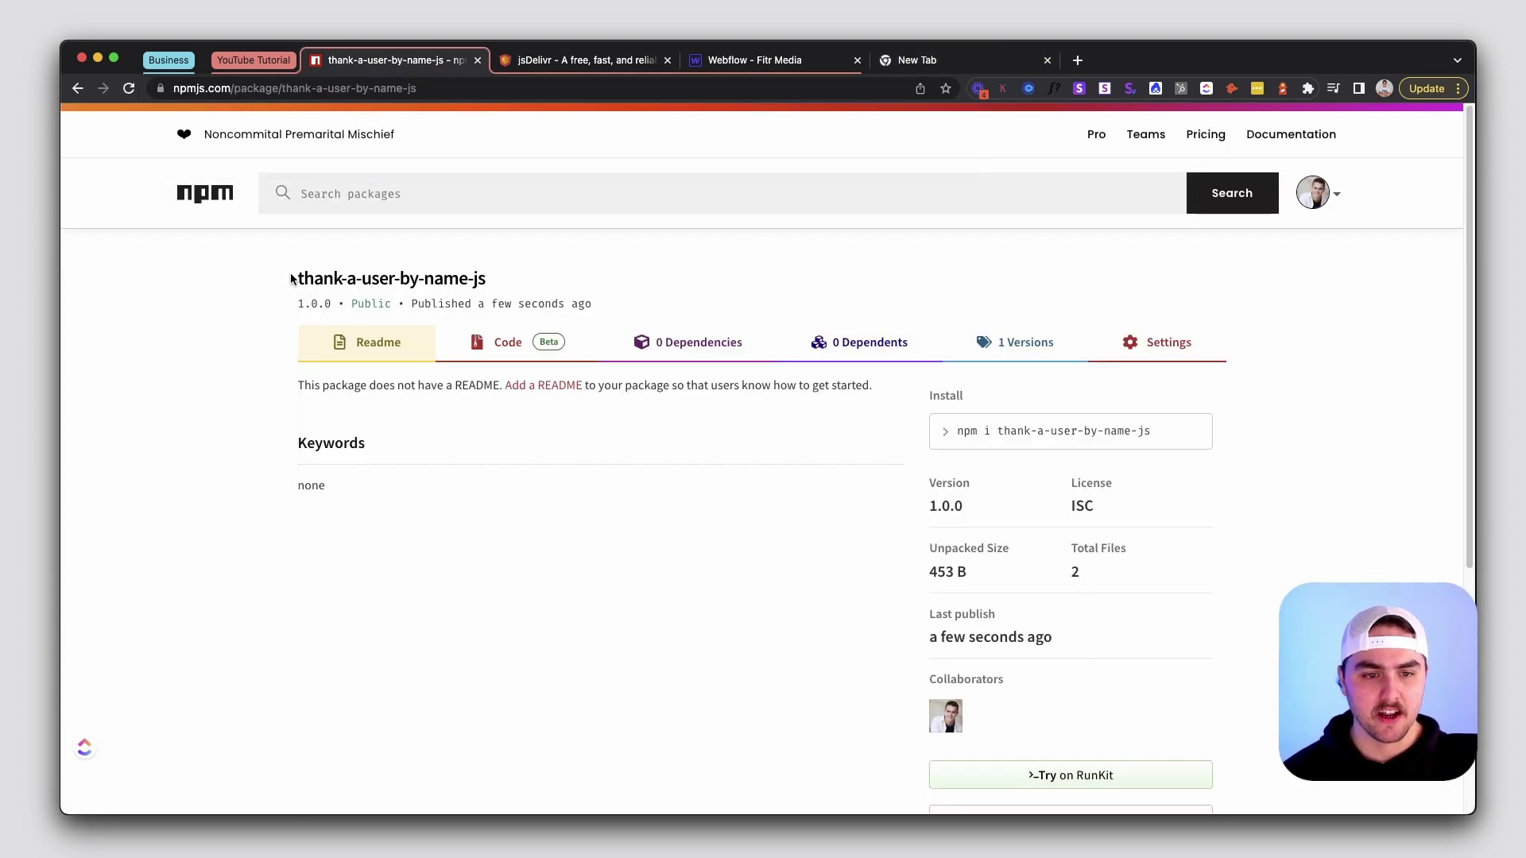
{"action": "left_click_drag", "start_coordinate": [287, 278], "coordinate": [517, 289]}
{"action": "key", "text": "super+c"}
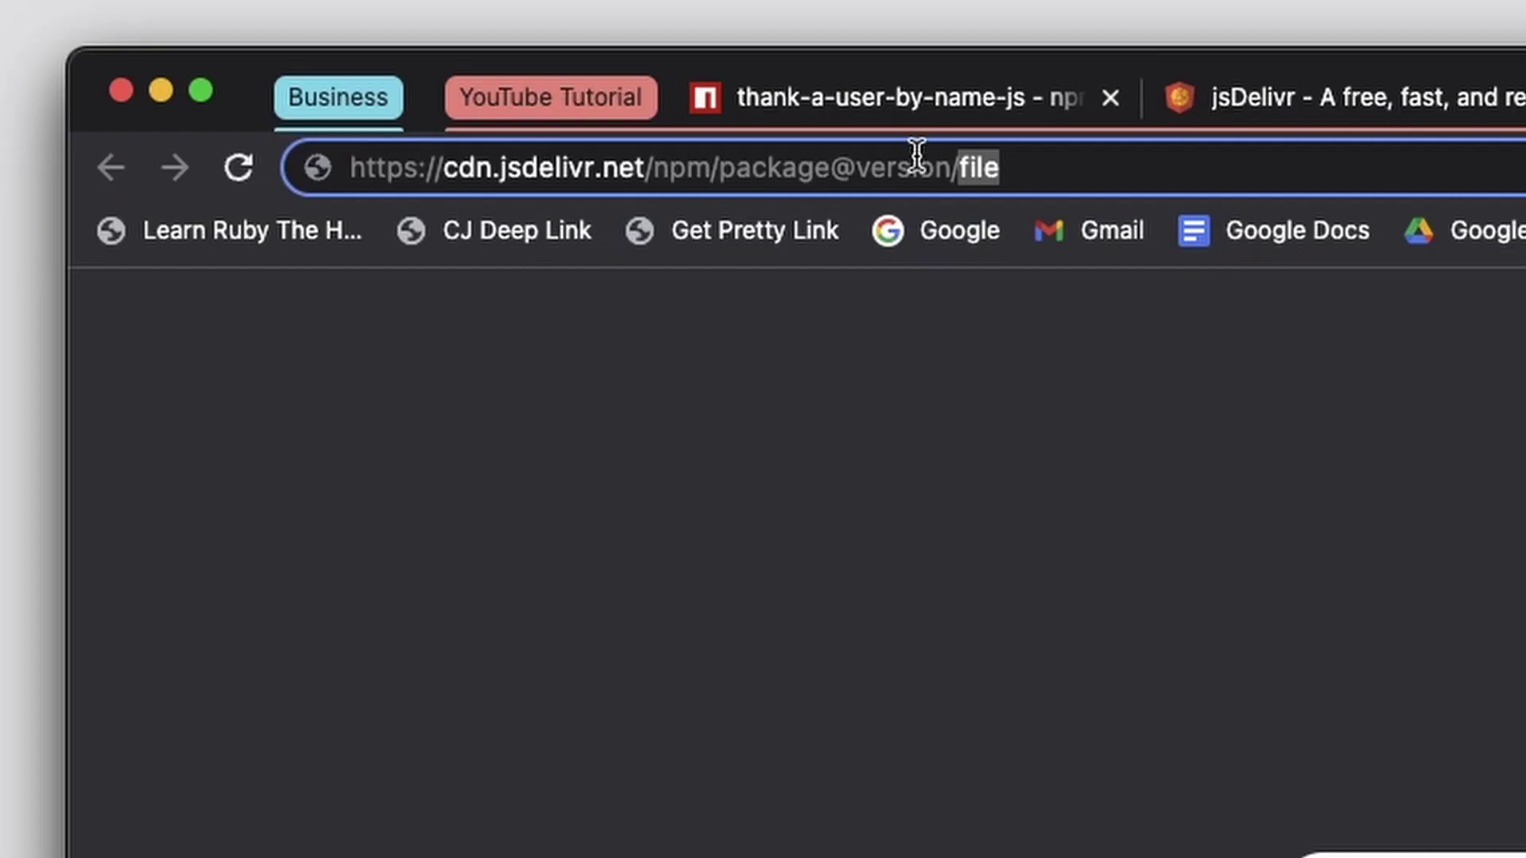
{"action": "double_click", "coordinate": [736, 167]}
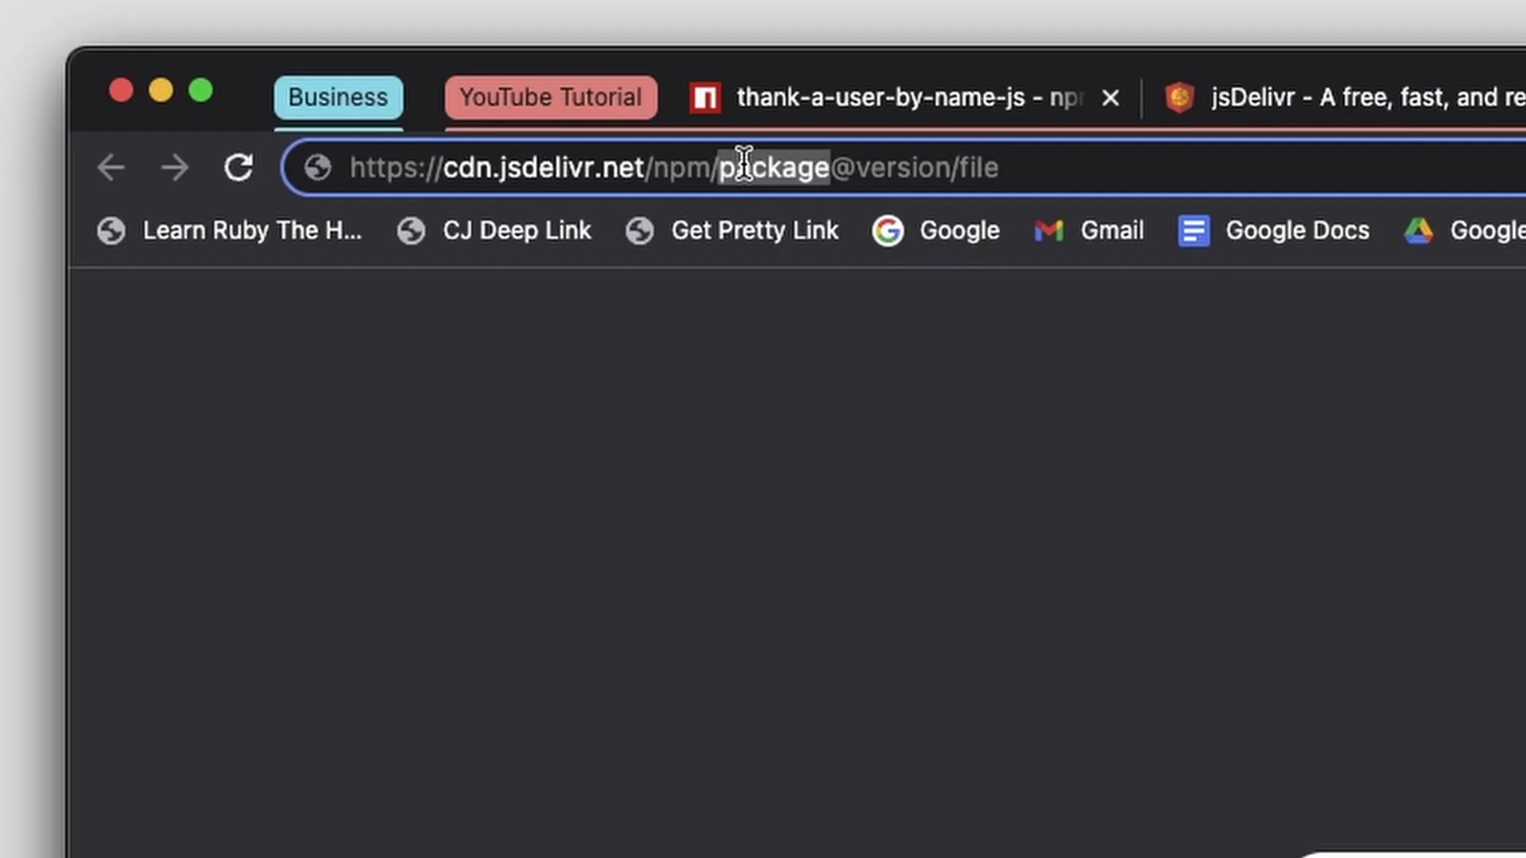
{"action": "key", "text": "super+v"}
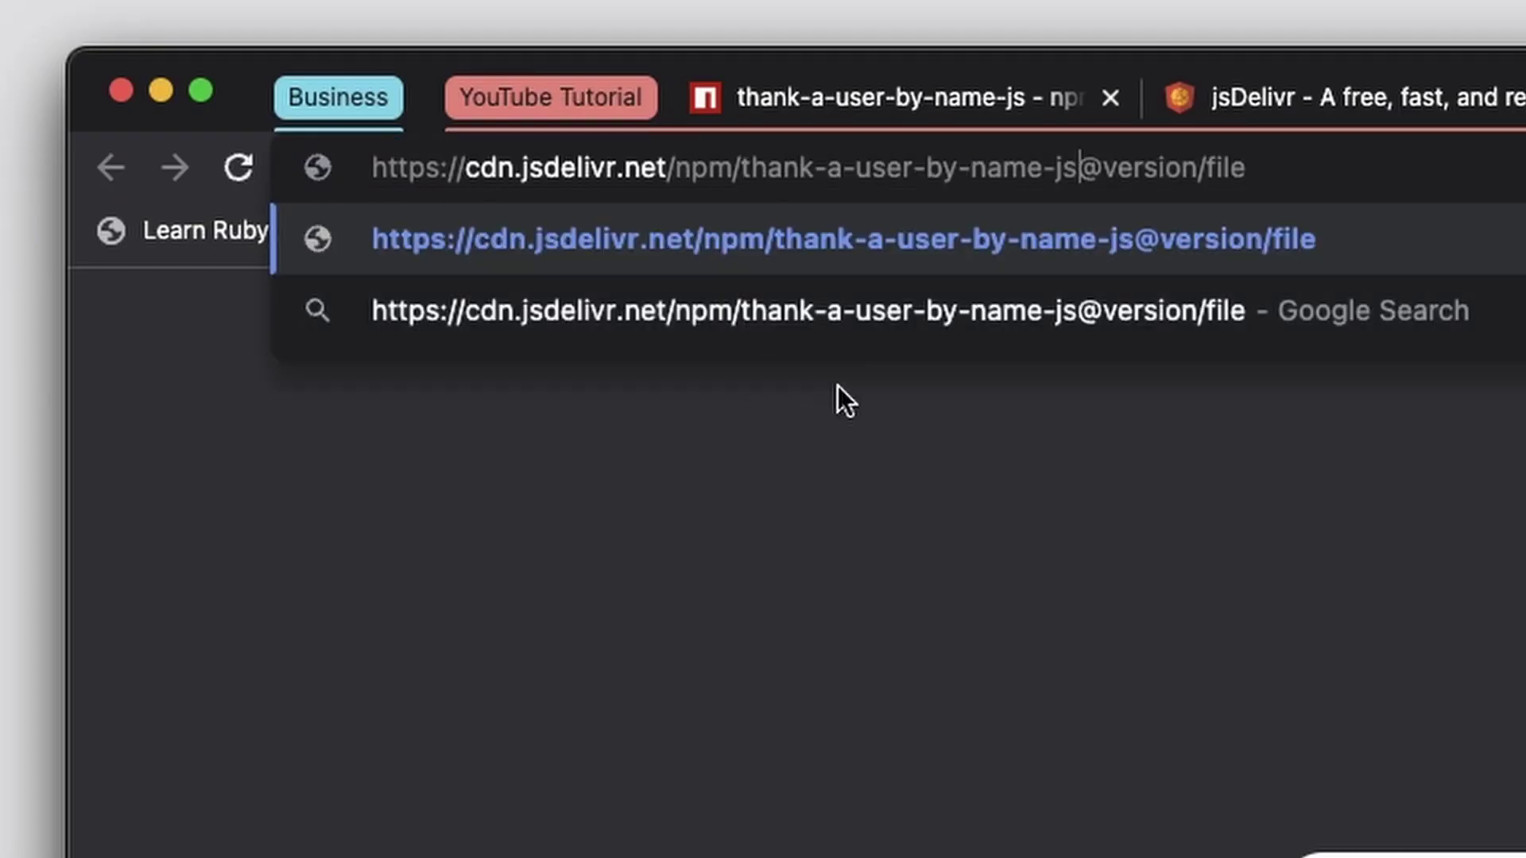
Step: Set the version to latest and the file to main.js, then load the CDN URL
{"action": "double_click", "coordinate": [1167, 166]}
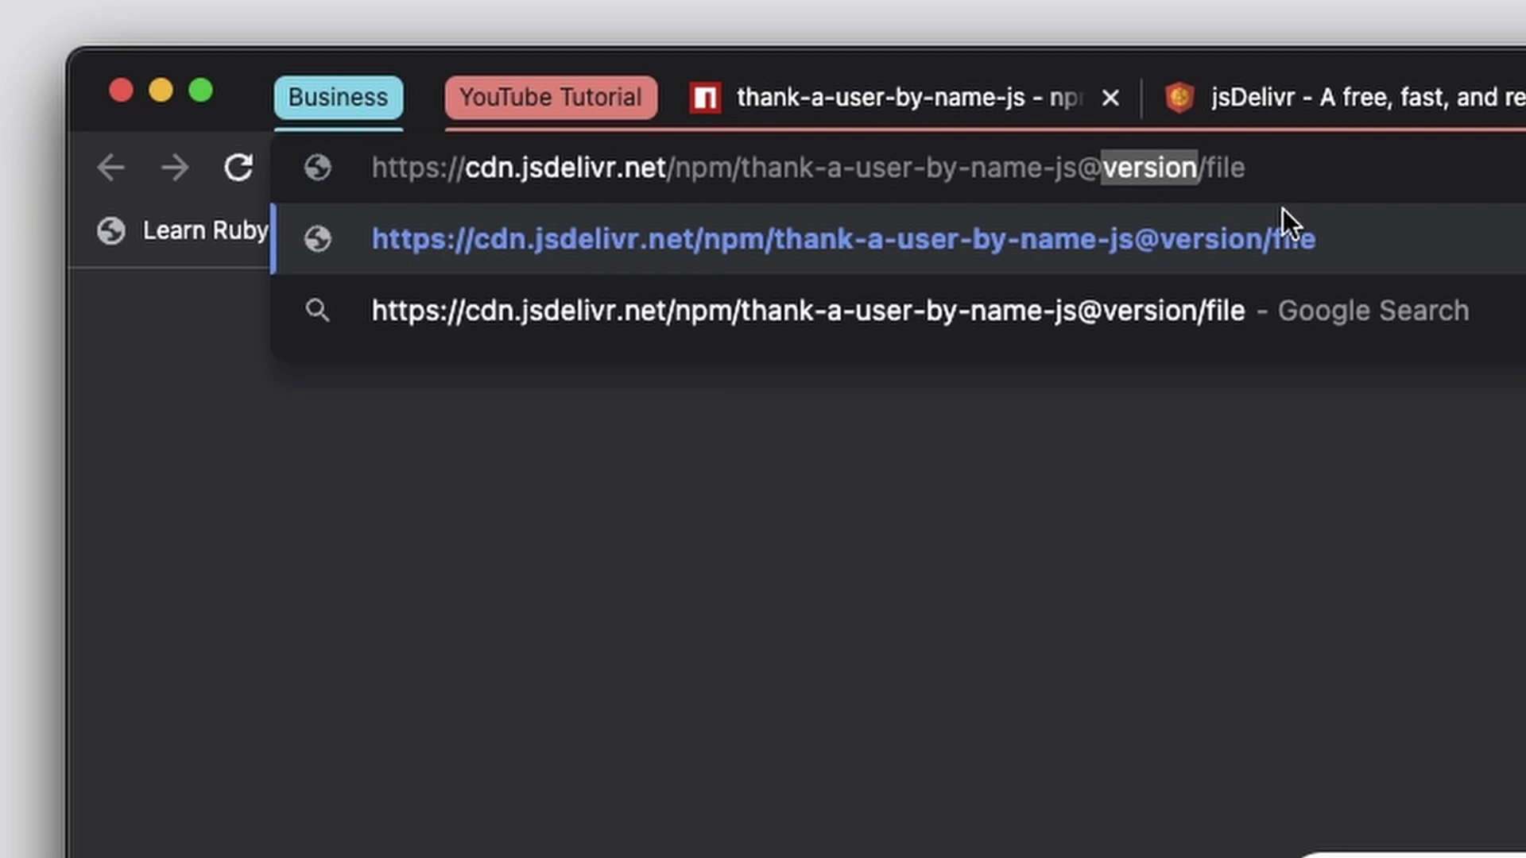
{"action": "type", "text": "latest"}
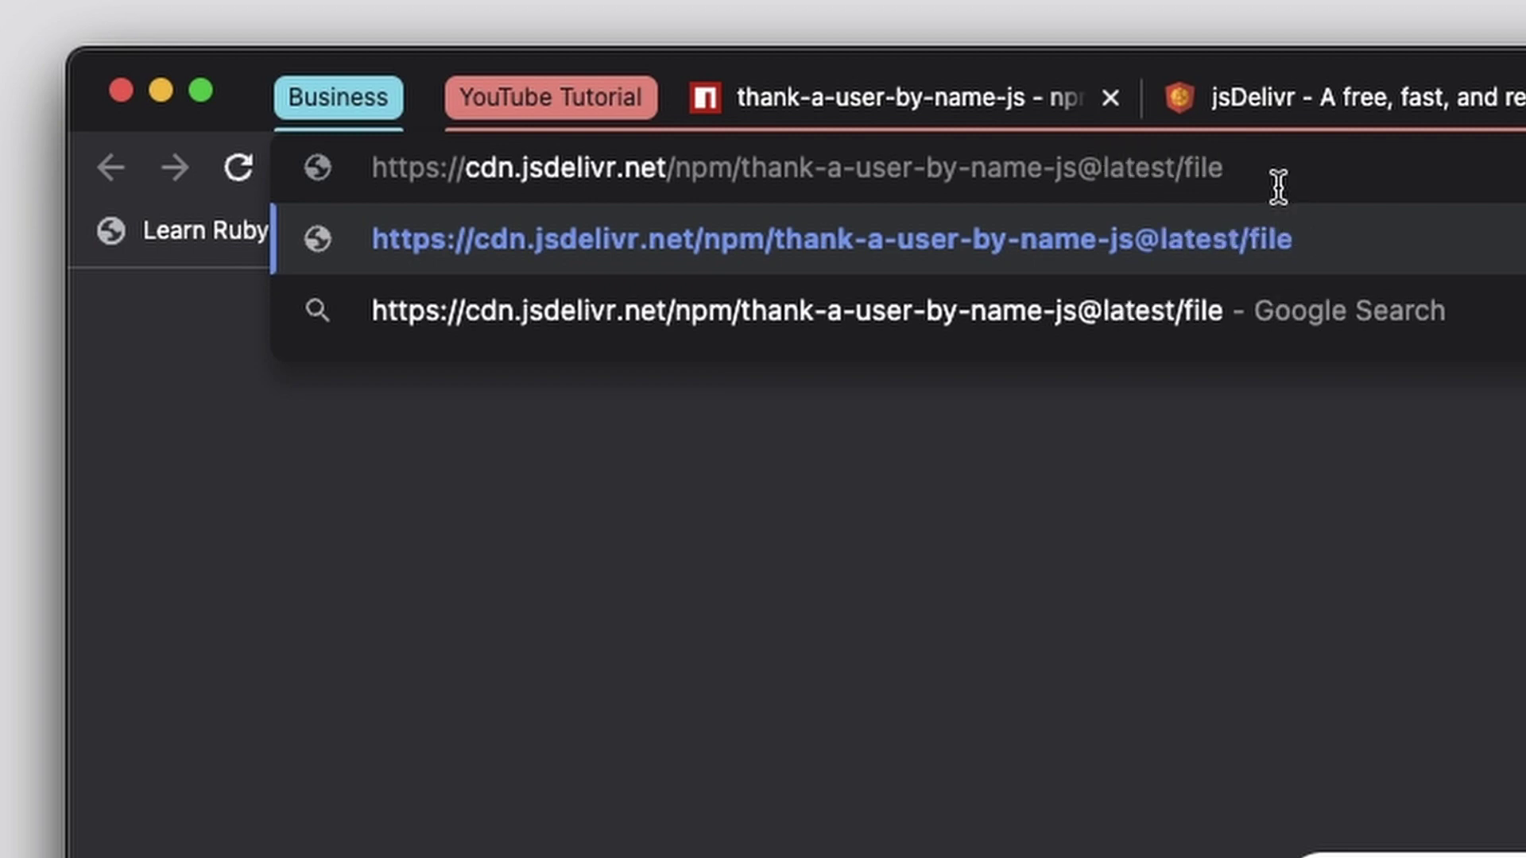
{"action": "double_click", "coordinate": [1279, 188]}
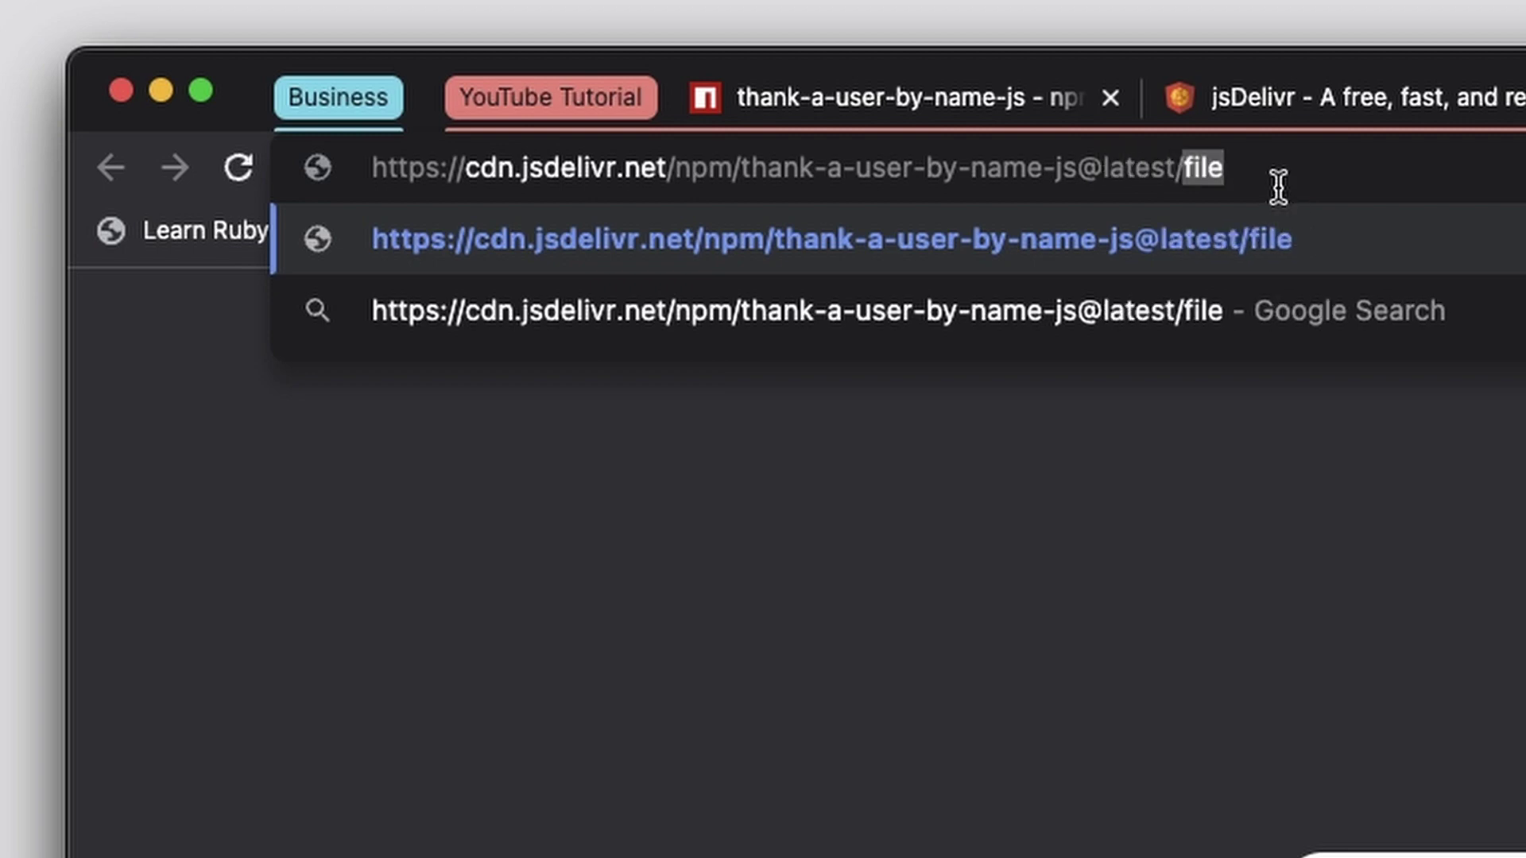
{"action": "type", "text": "main.js"}
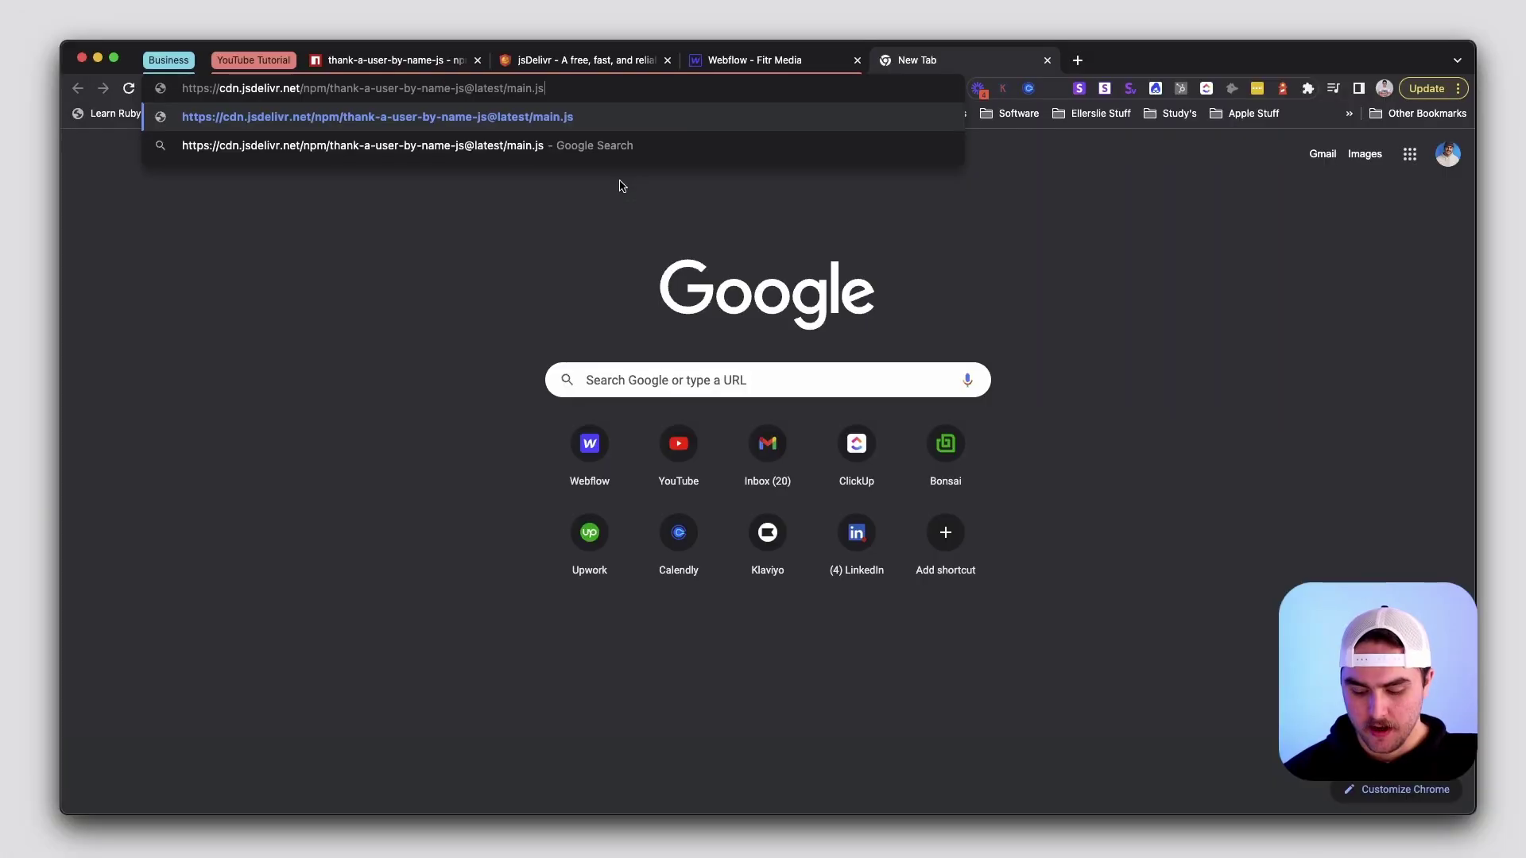
{"action": "key", "text": "Return"}
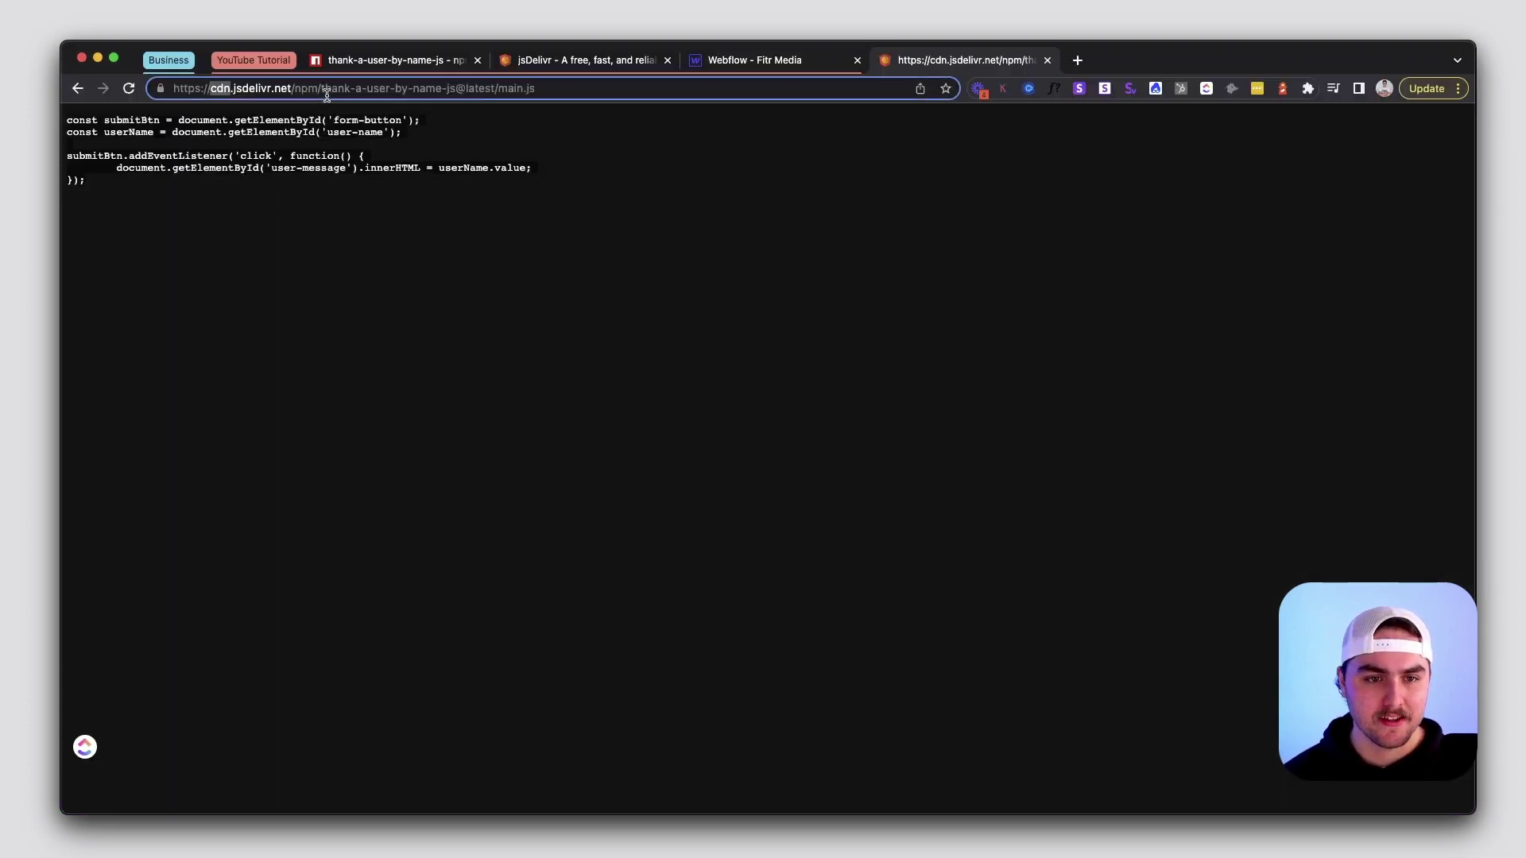
{"action": "key", "text": "super+alt+Left"}
Step: Open the Test page's settings at the Before </body> tag custom code box
{"action": "left_click", "coordinate": [73, 233]}
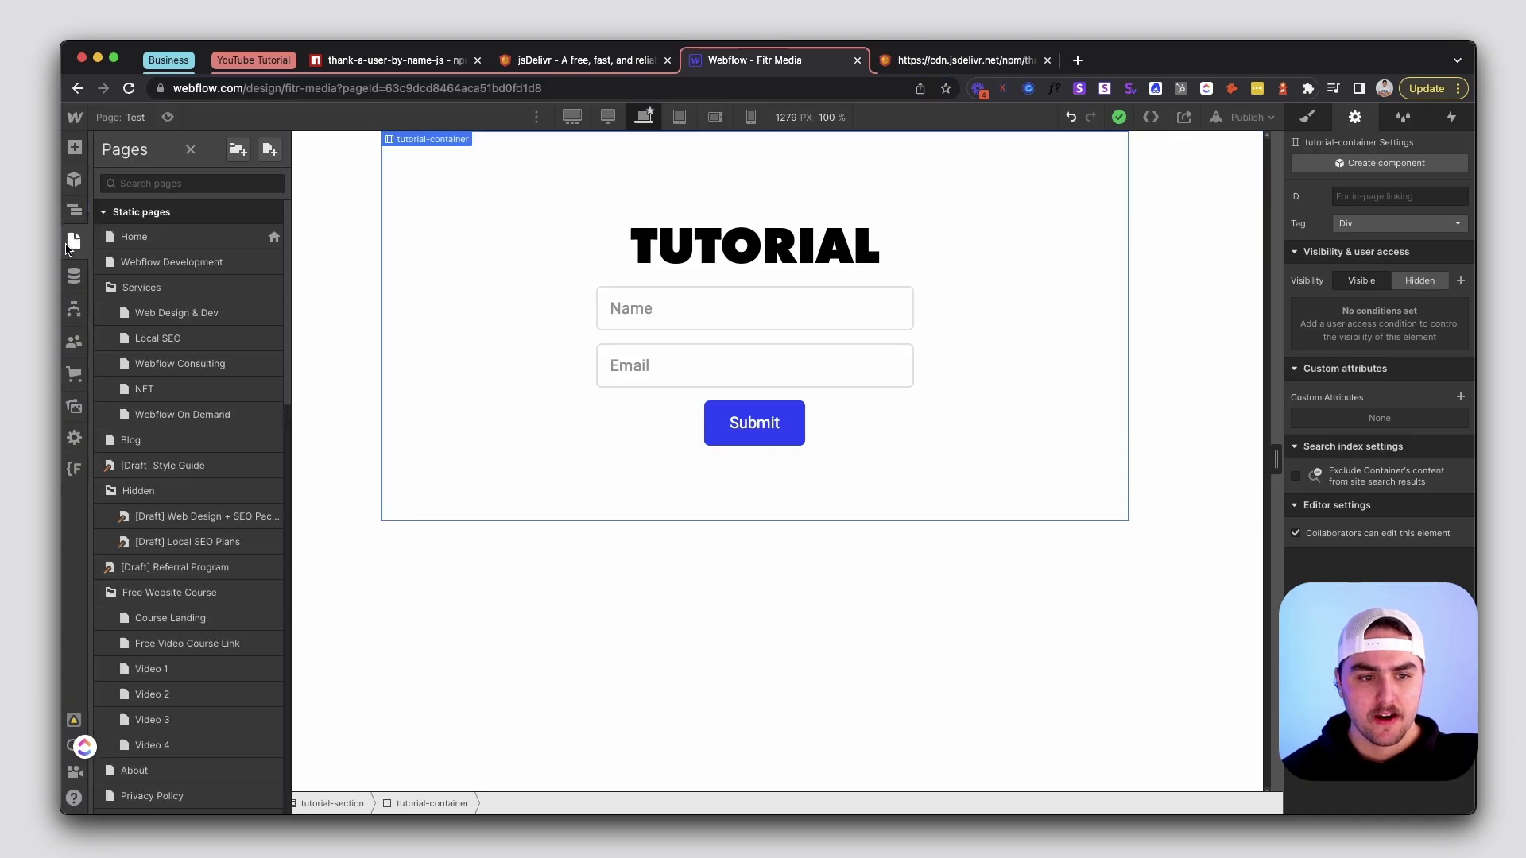
{"action": "scroll", "coordinate": [212, 267], "scroll_direction": "down", "scroll_amount": 10}
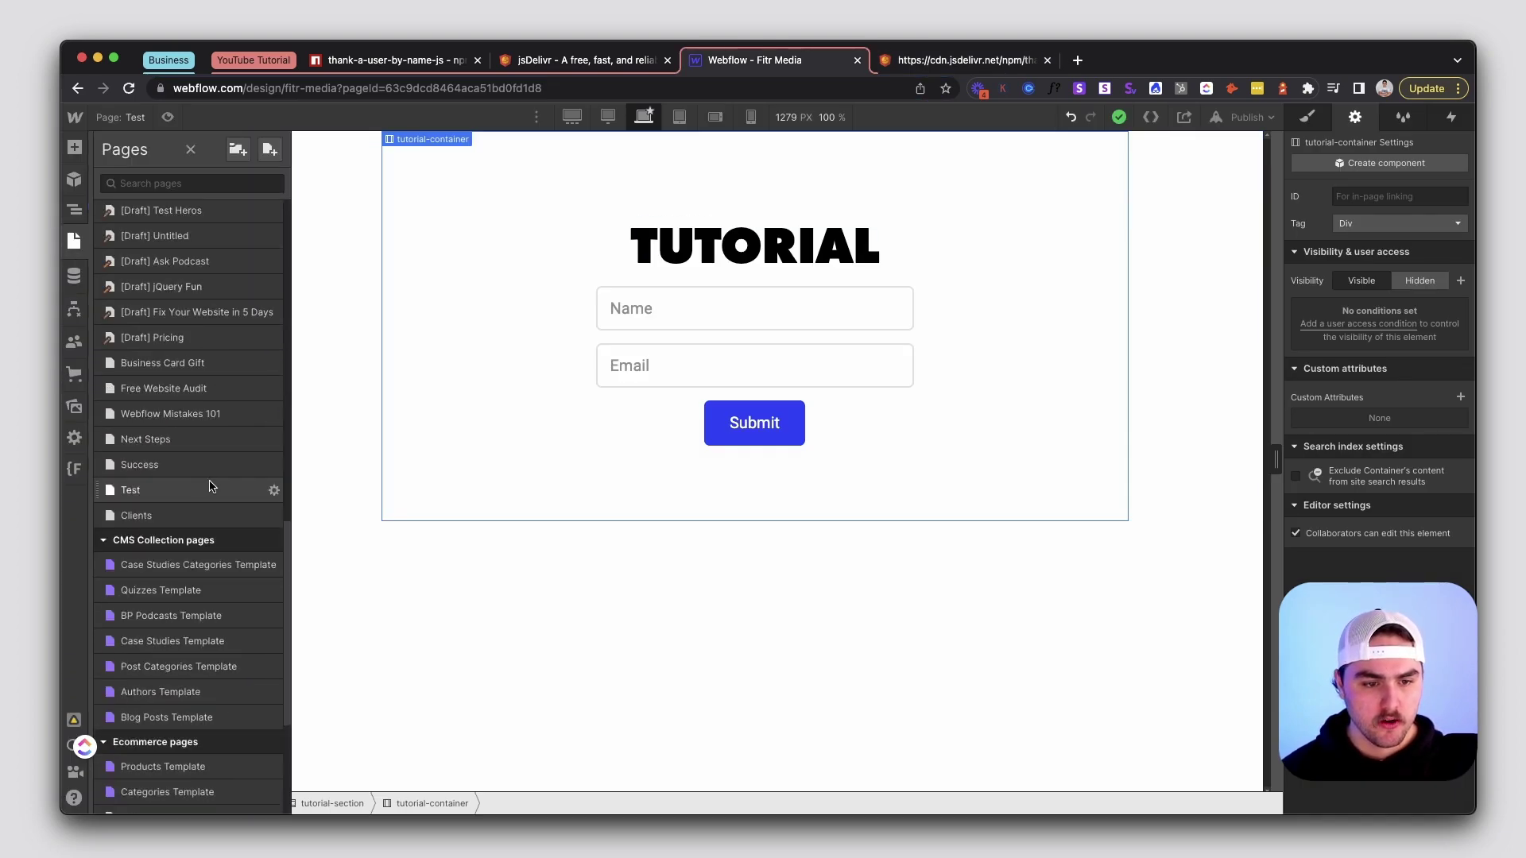
{"action": "left_click", "coordinate": [274, 491]}
{"action": "scroll", "coordinate": [380, 480], "scroll_direction": "down", "scroll_amount": 15}
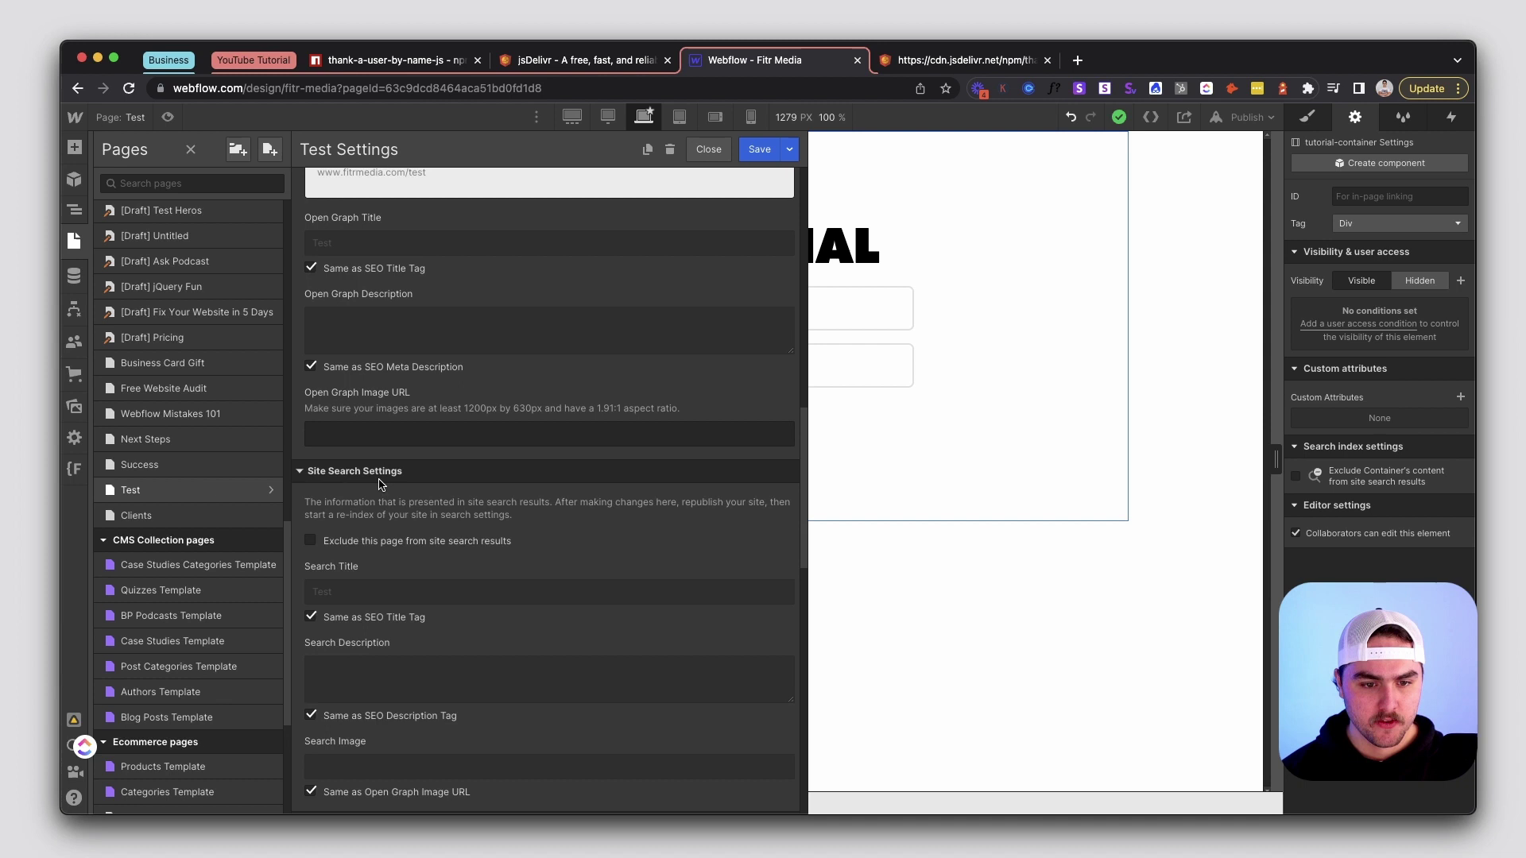
{"action": "scroll", "coordinate": [379, 480], "scroll_direction": "down", "scroll_amount": 5}
{"action": "left_click", "coordinate": [420, 492]}
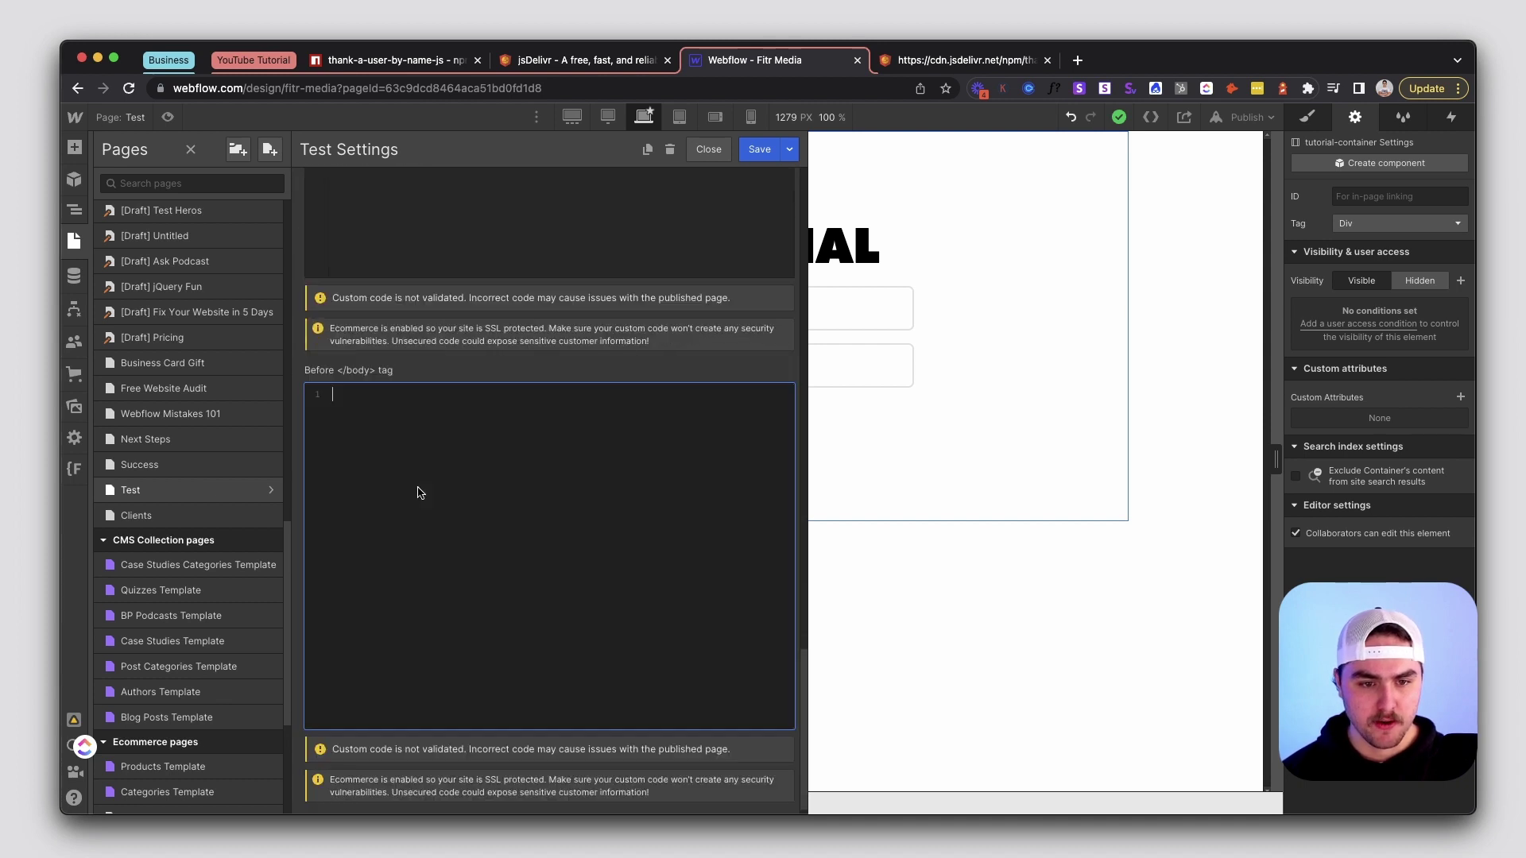
Step: Add a <script src> tag with the jsDelivr main.js URL and save the page settings
{"action": "type", "text": "<"}
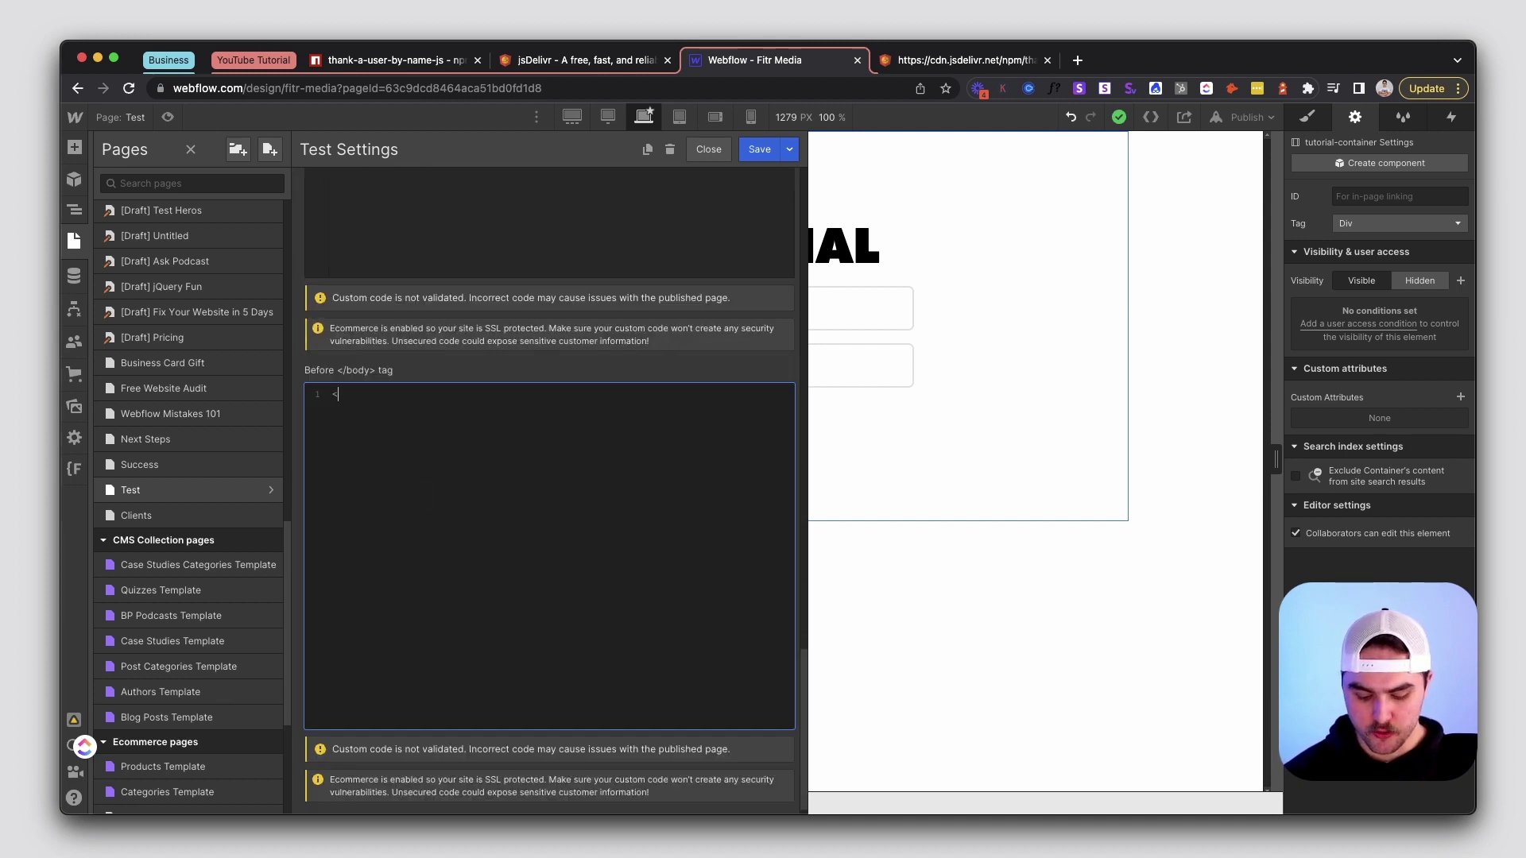
{"action": "type", "text": "s"}
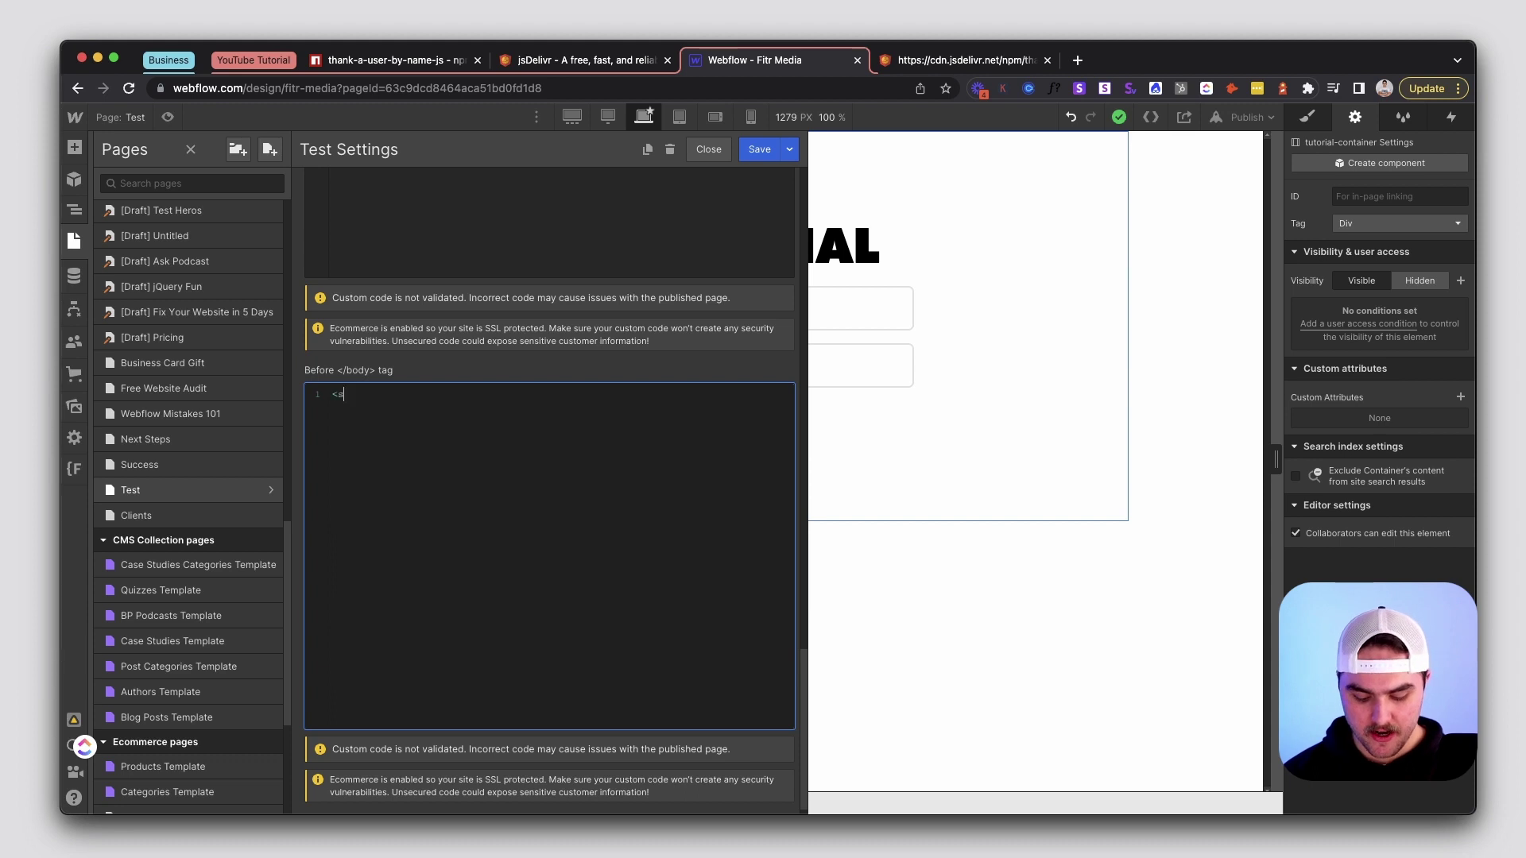
{"action": "type", "text": "cript s"}
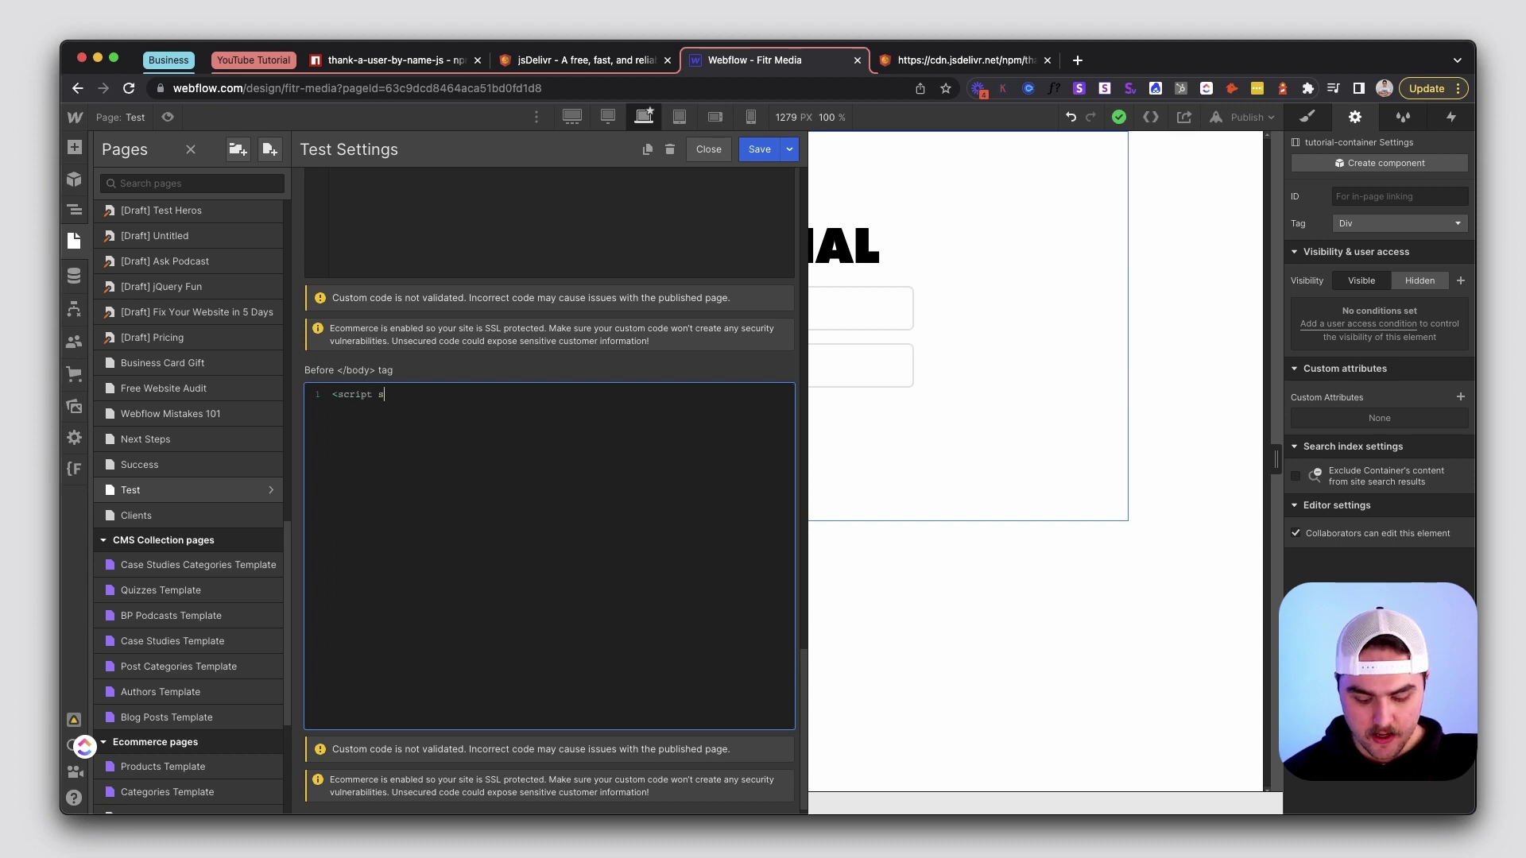
{"action": "type", "text": "rc=\""}
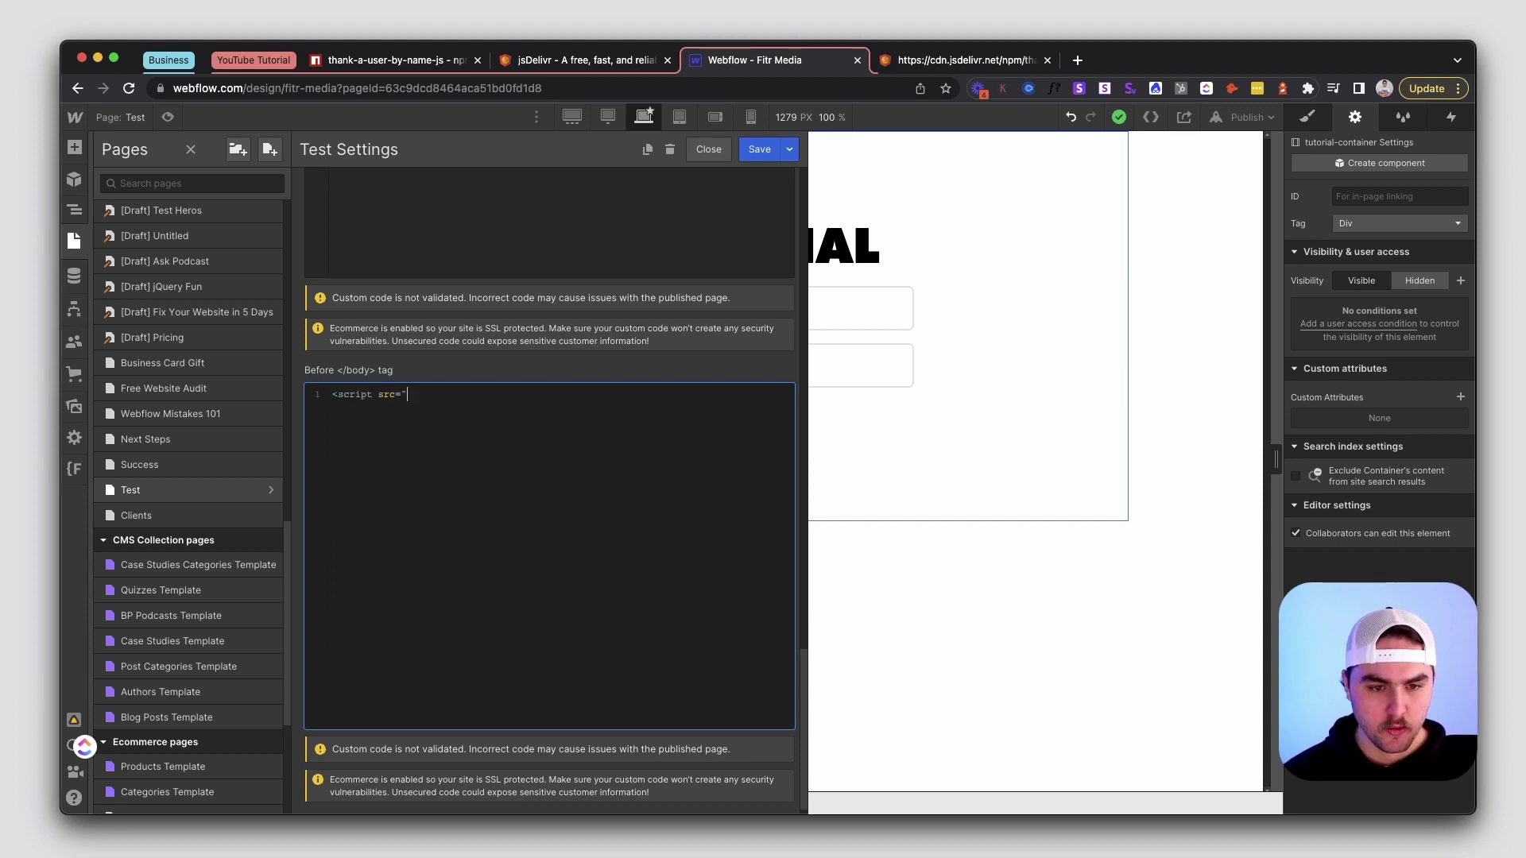
{"action": "type", "text": "\""}
{"action": "type", "text": "https://cdn.jsdelivr.net/npm/thank-a-user-by-name-js@latest/main.js"}
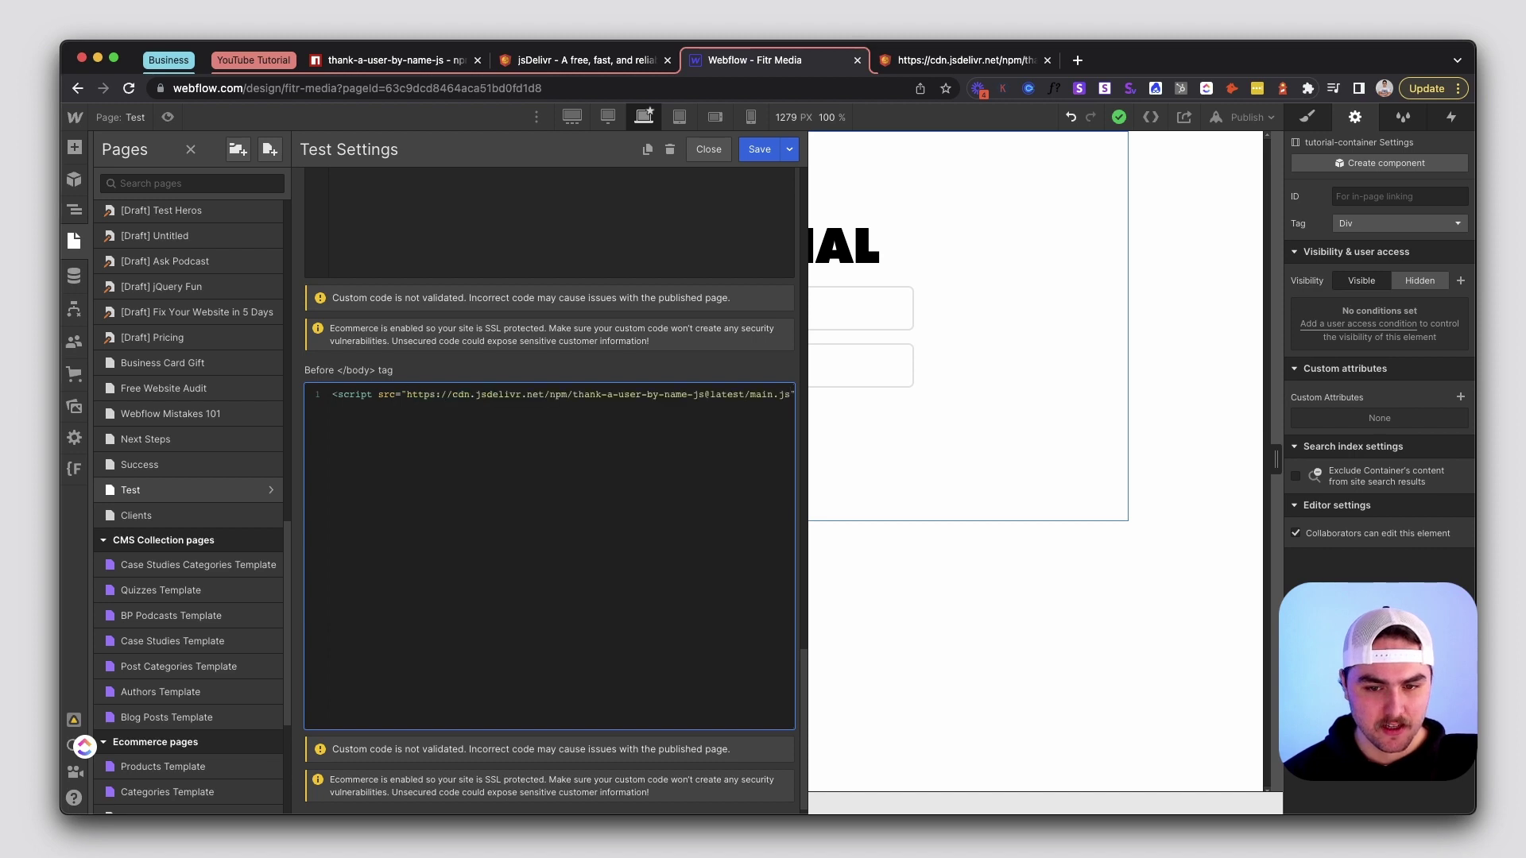
{"action": "type", "text": ">"}
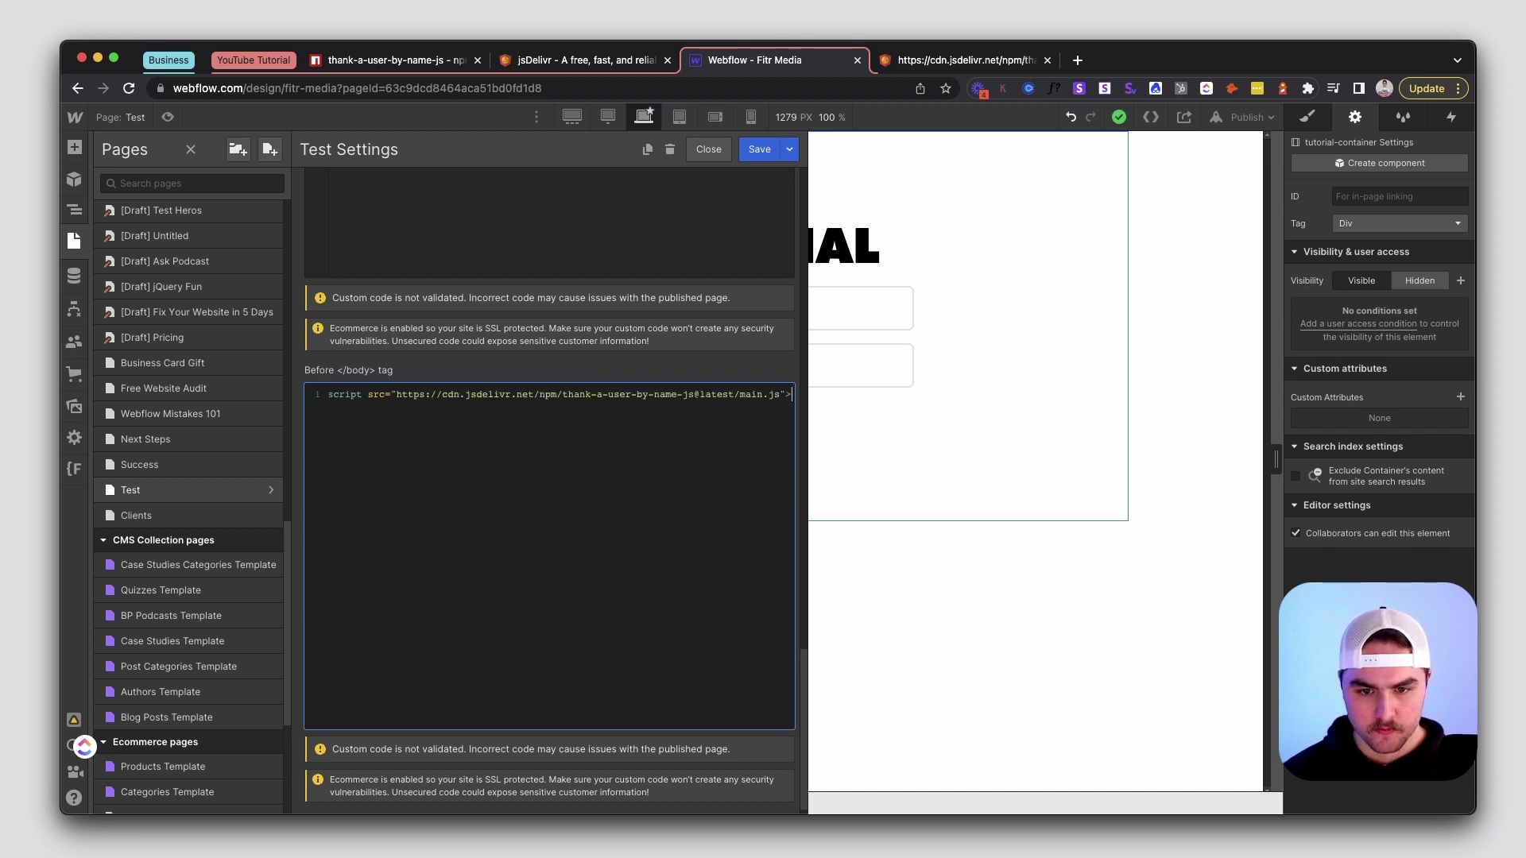
{"action": "type", "text": "</script"}
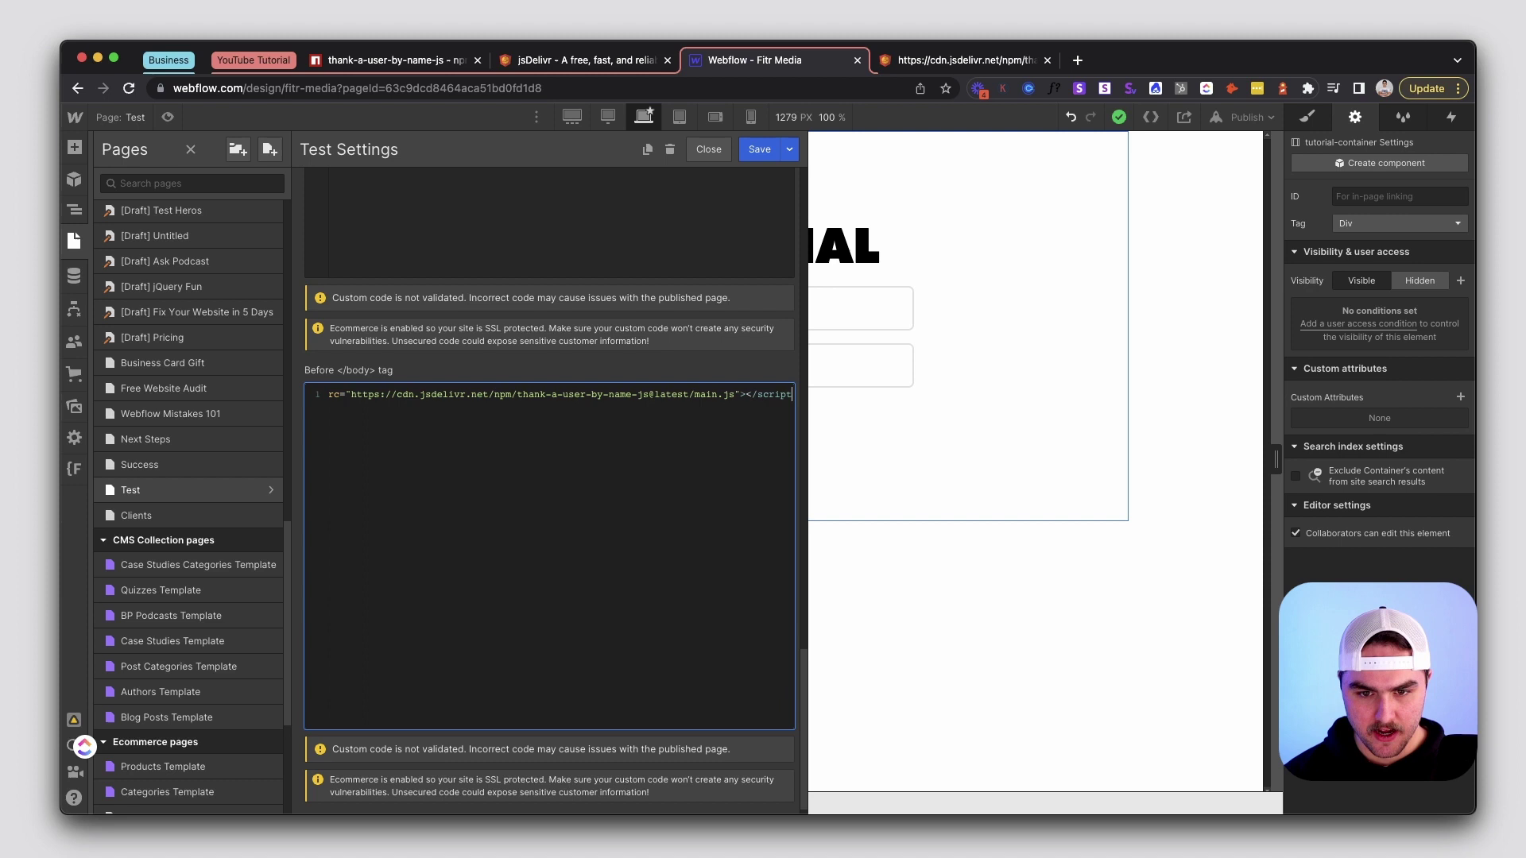
{"action": "type", "text": ">"}
{"action": "left_click", "coordinate": [759, 150]}
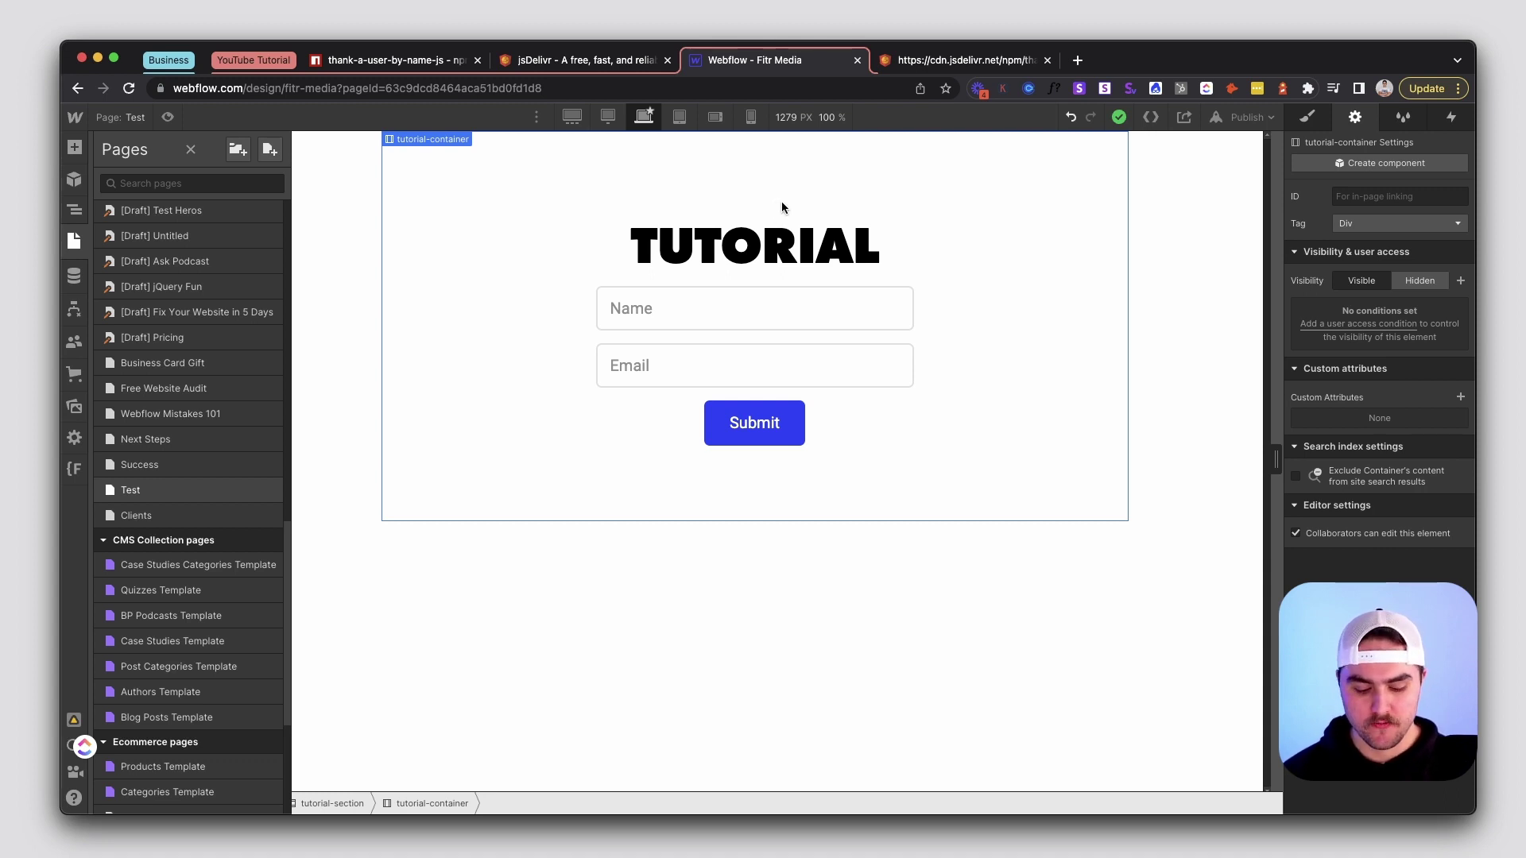
Step: Give the Submit button the ID form-button, copied from main.js
{"action": "key", "text": "super+Tab"}
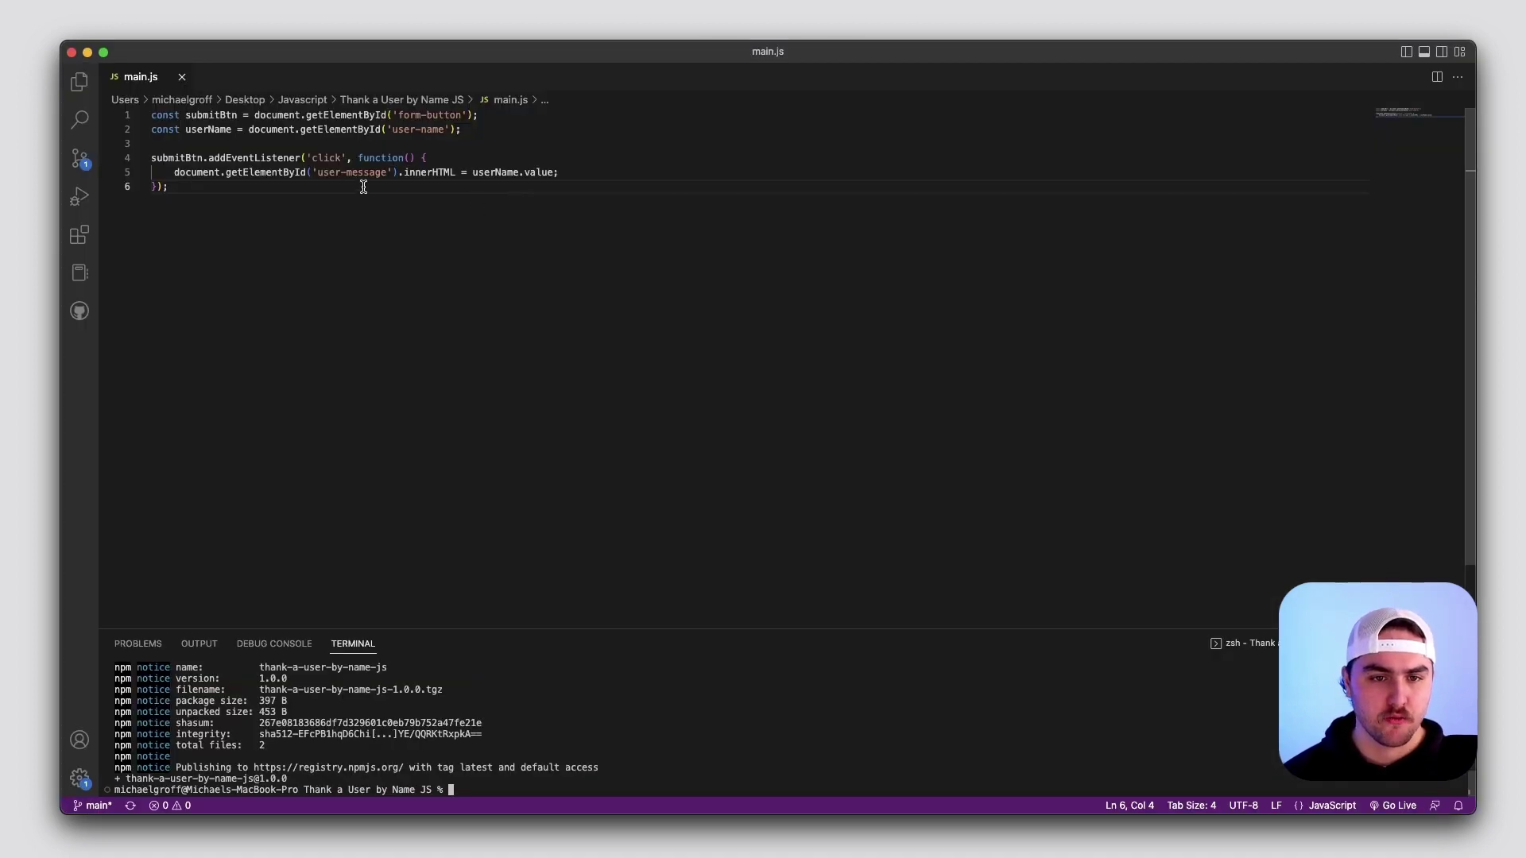
{"action": "left_click_drag", "start_coordinate": [399, 115], "coordinate": [462, 115]}
{"action": "key", "text": "ctrl+c"}
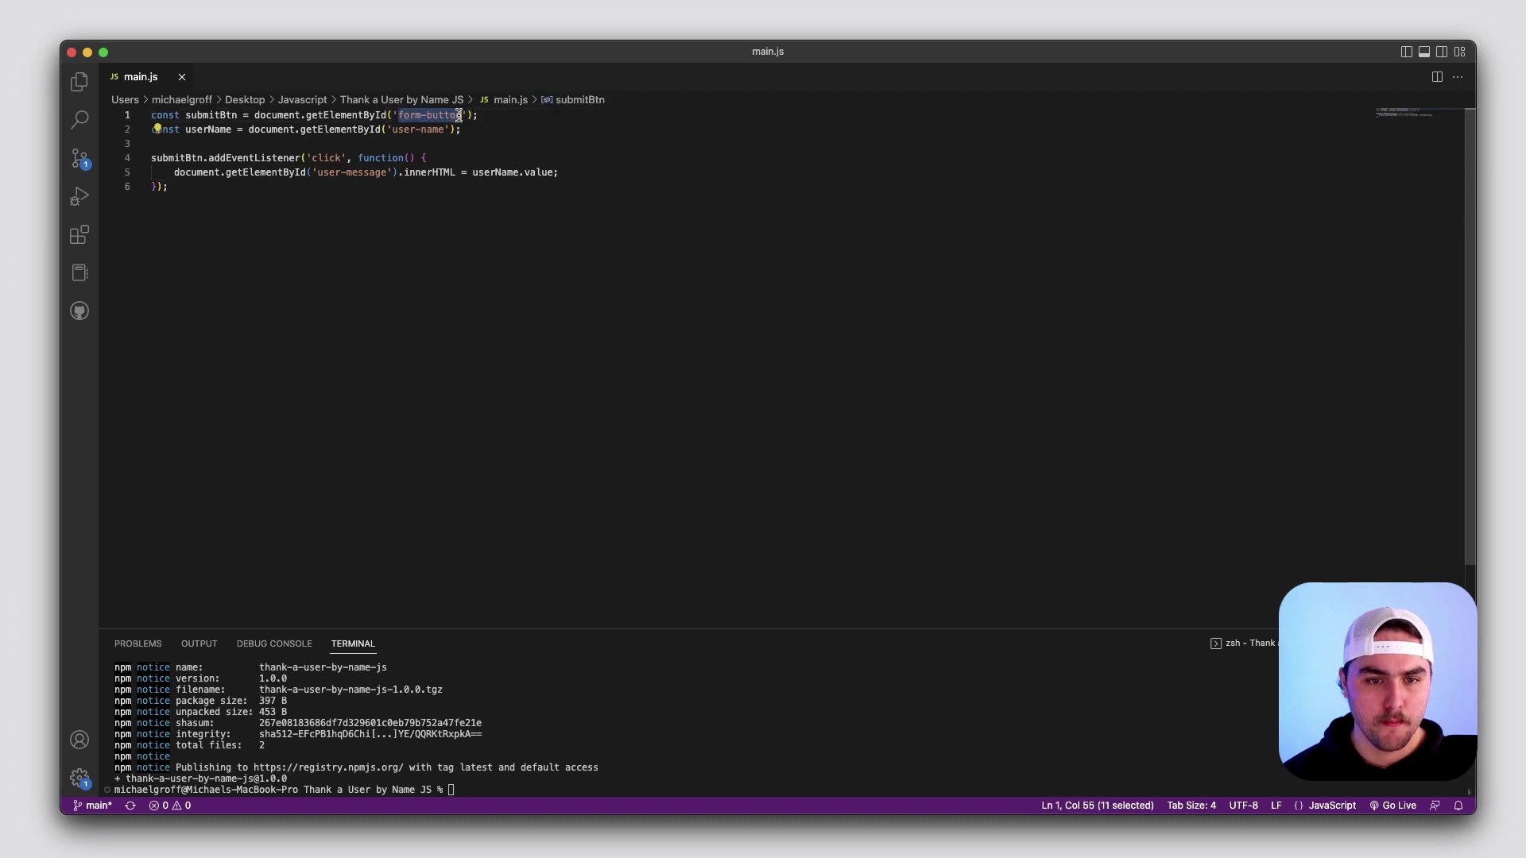
{"action": "key", "text": "super+Tab"}
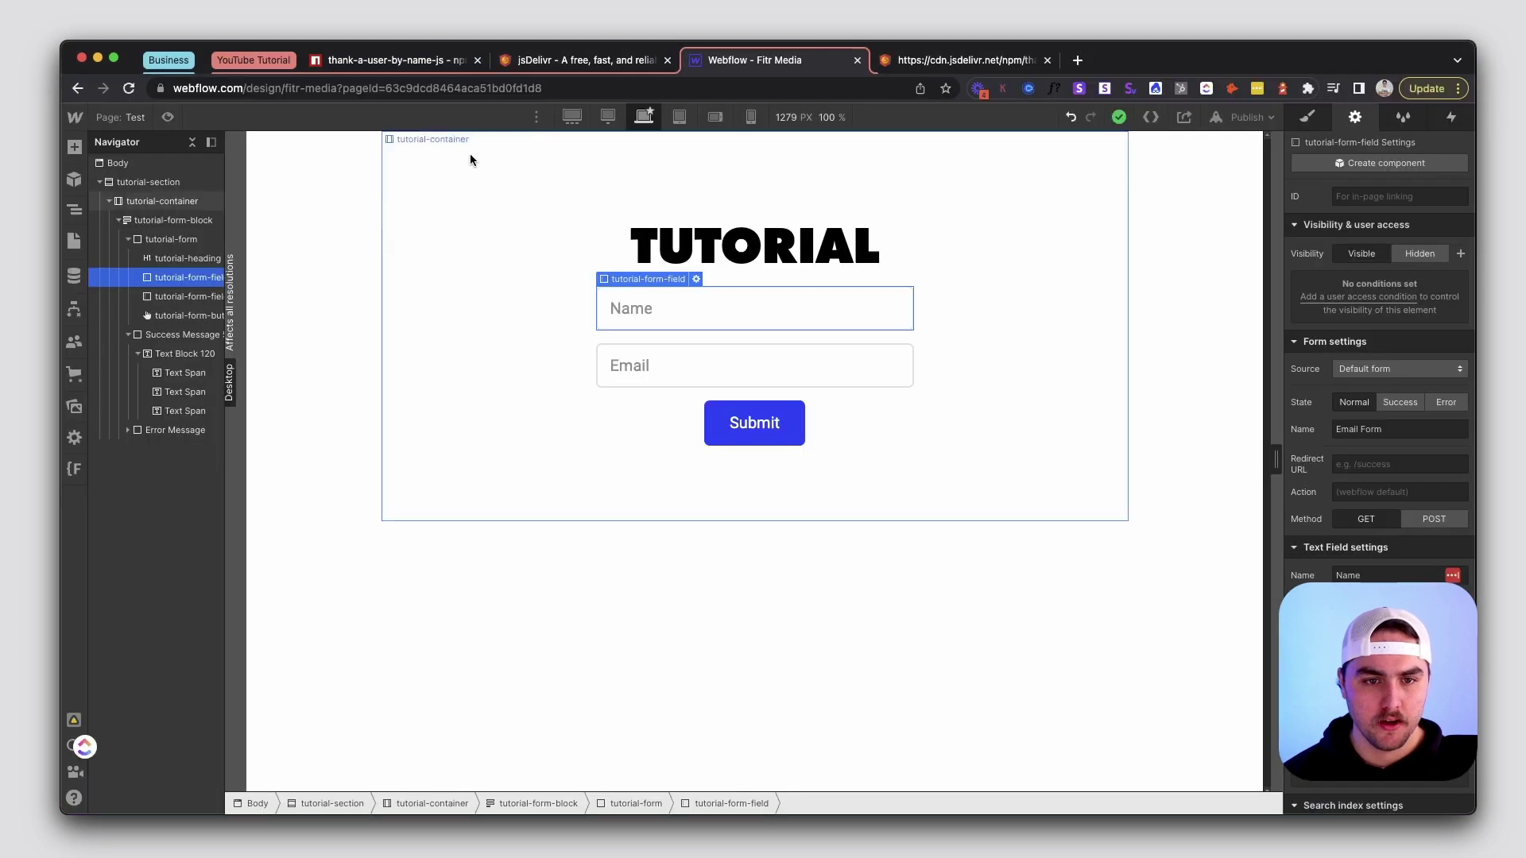
{"action": "left_click", "coordinate": [747, 423]}
{"action": "left_click", "coordinate": [1368, 197]}
{"action": "key", "text": "ctrl+v"}
{"action": "key", "text": "Return"}
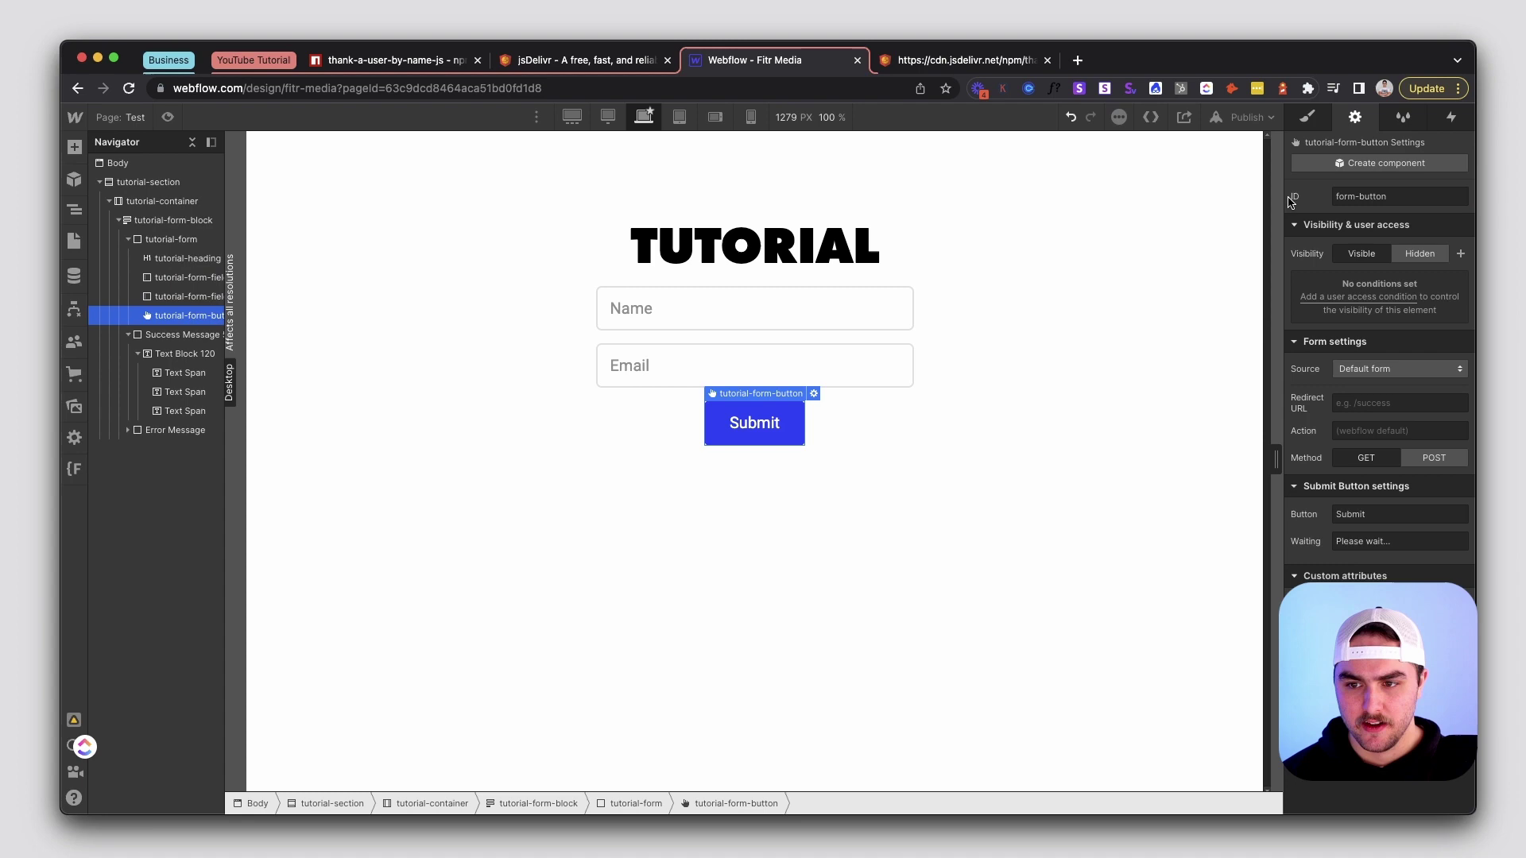
Step: Give the Name input the ID user-name, copied from main.js
{"action": "key", "text": "super+Tab"}
{"action": "left_click_drag", "start_coordinate": [392, 129], "coordinate": [444, 129]}
{"action": "key", "text": "super+Tab"}
{"action": "left_click", "coordinate": [728, 324]}
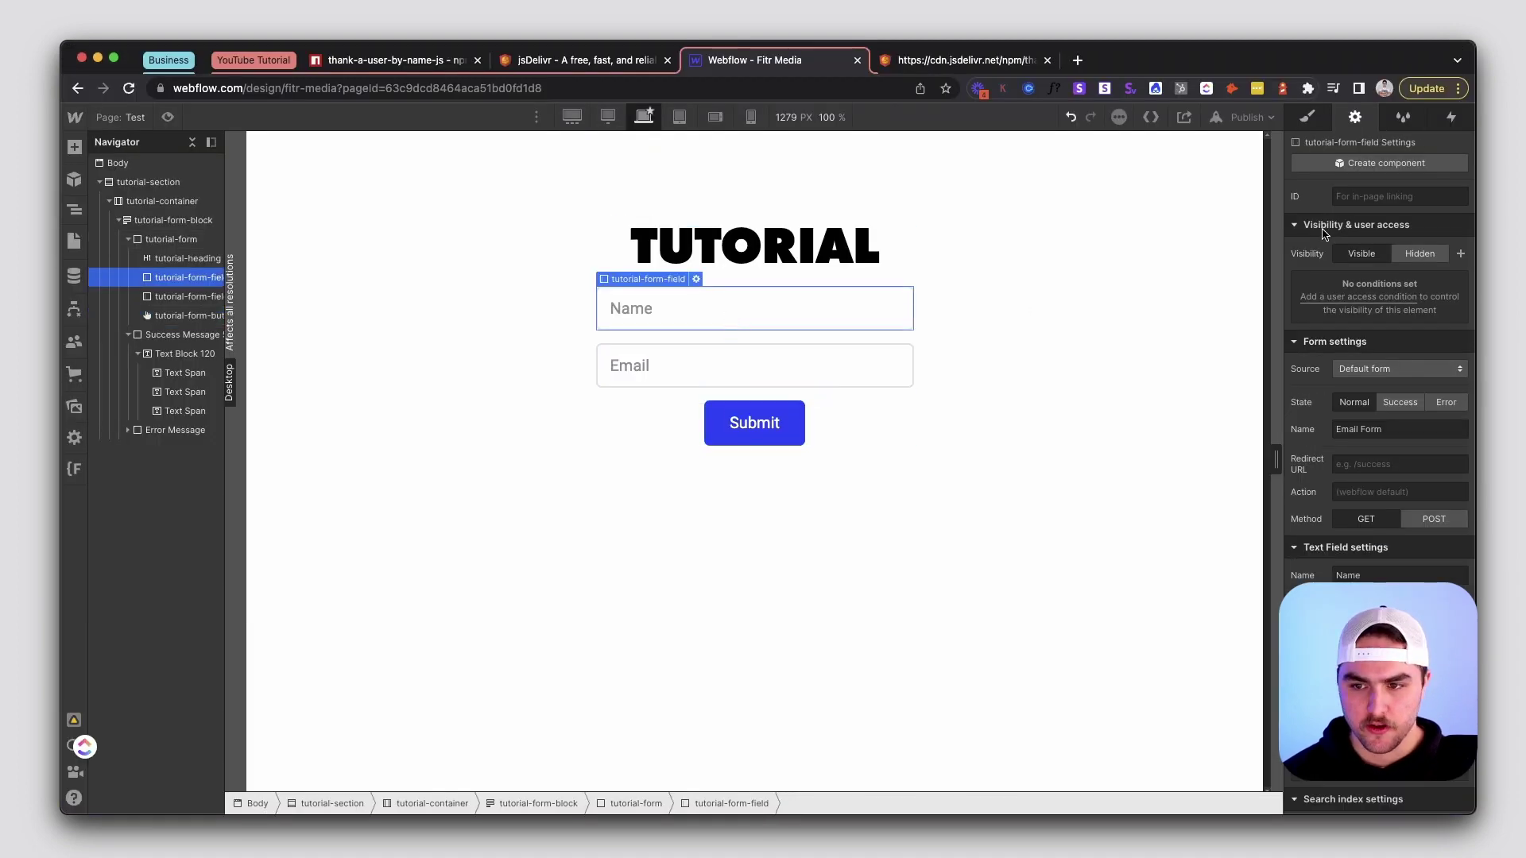
{"action": "left_click", "coordinate": [1362, 199]}
{"action": "type", "text": "user-name"}
{"action": "key", "text": "Return"}
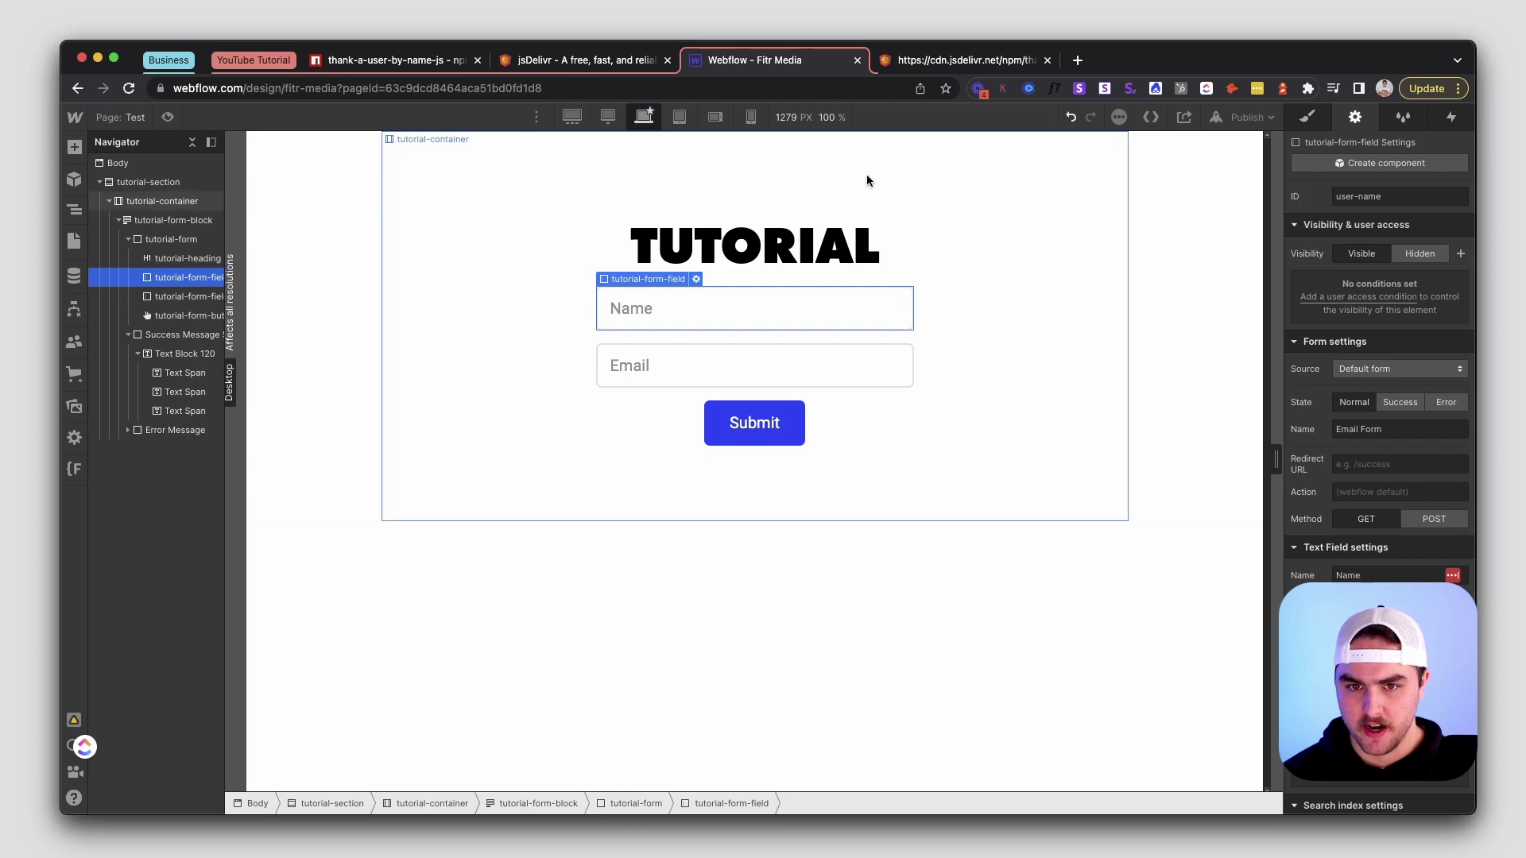
Step: Copy the user-message ID and append ', name' to the form's success message
{"action": "key", "text": "super+Tab"}
{"action": "left_click_drag", "start_coordinate": [318, 172], "coordinate": [390, 175]}
{"action": "key", "text": "super+c"}
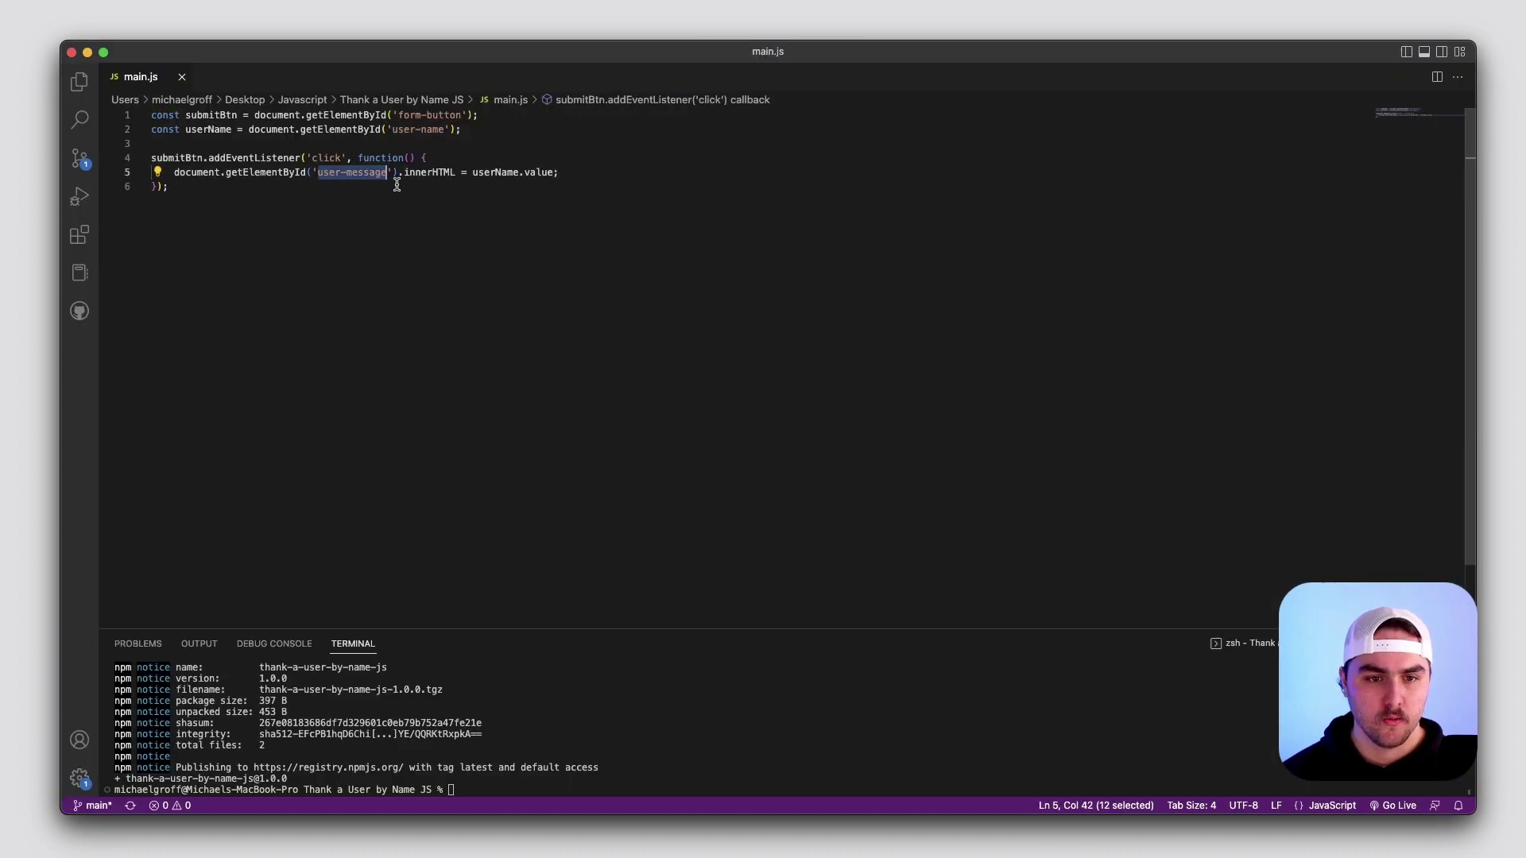
{"action": "key", "text": "super+Tab"}
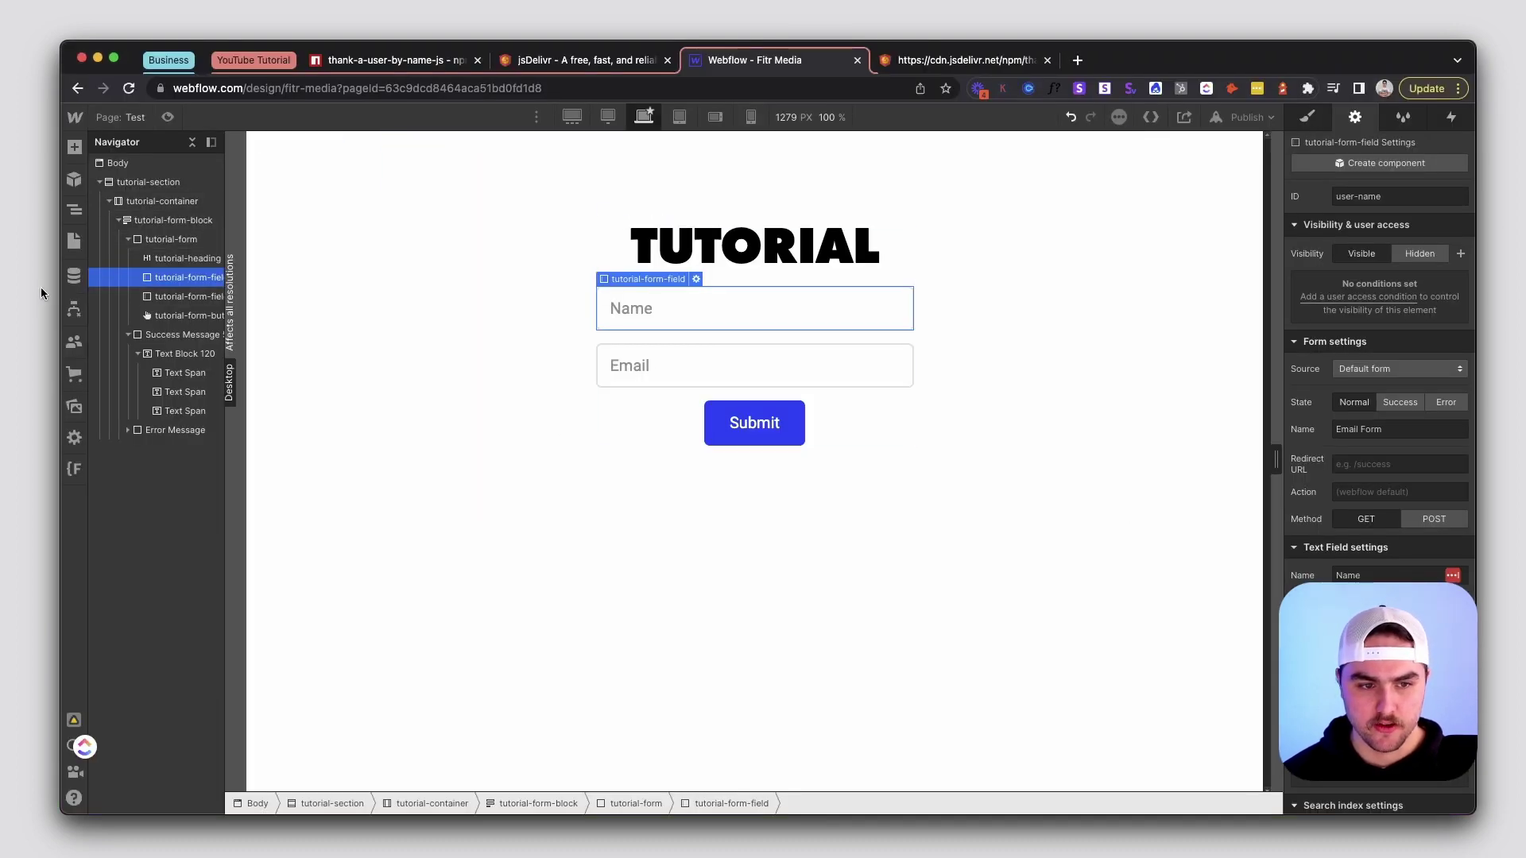
{"action": "left_click", "coordinate": [170, 239]}
{"action": "left_click", "coordinate": [1400, 403]}
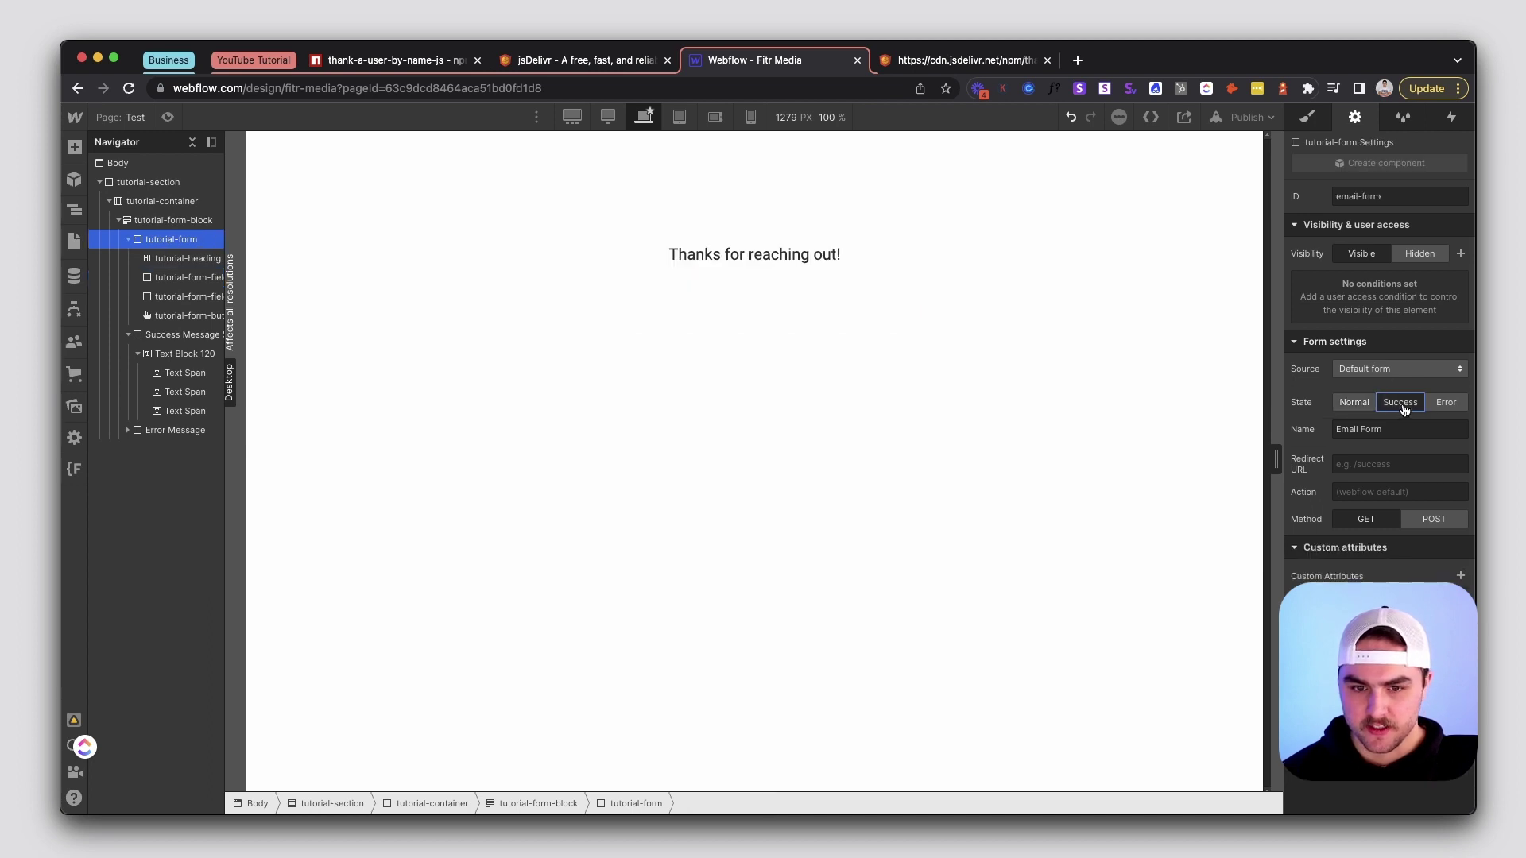
{"action": "left_click", "coordinate": [826, 255]}
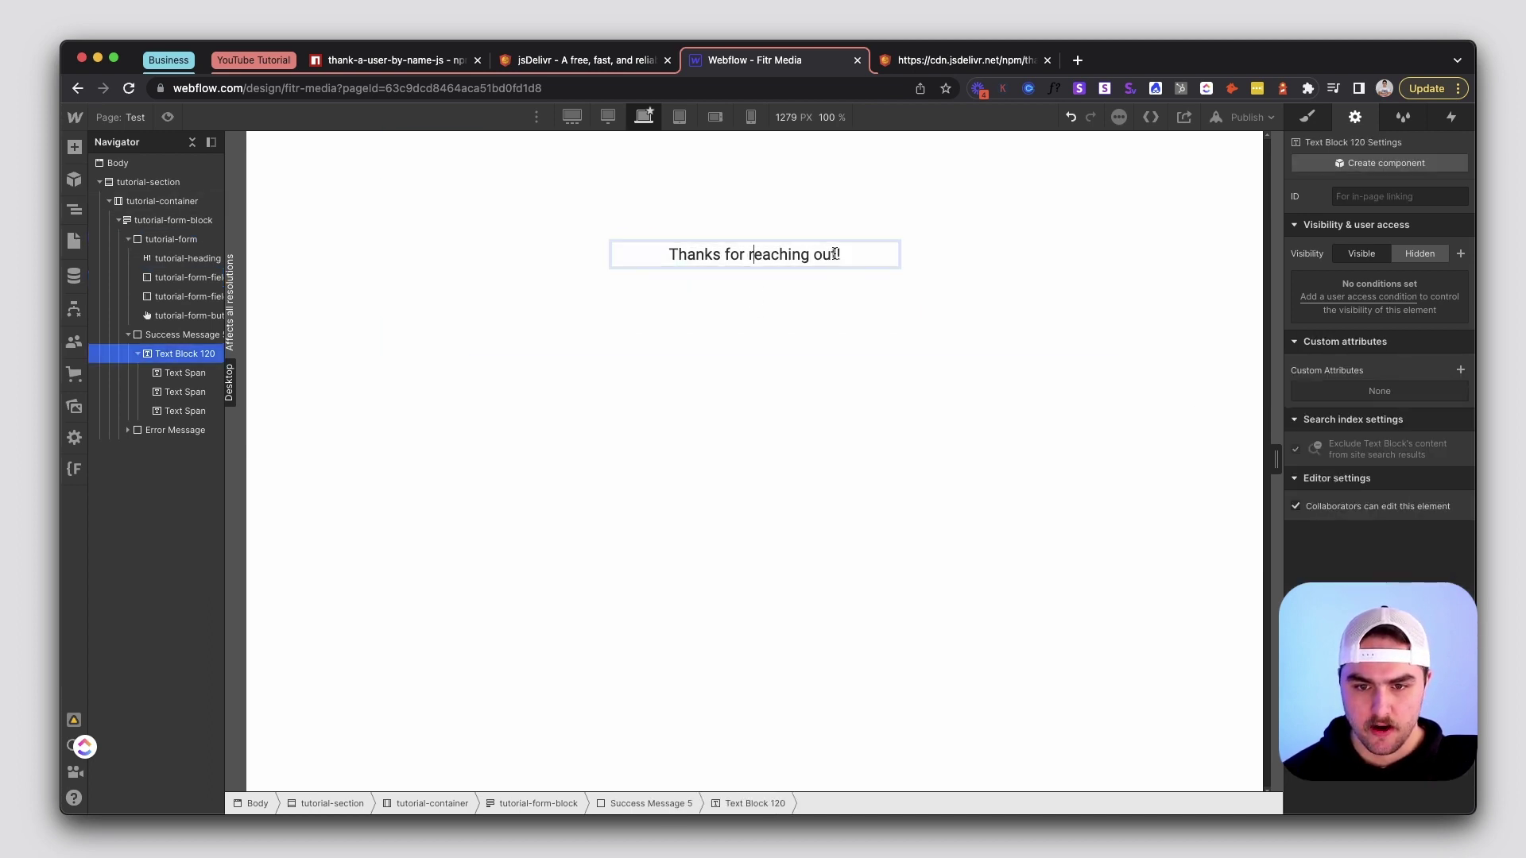
{"action": "double_click", "coordinate": [828, 254]}
{"action": "type", "text": ", name"}
Step: Wrap 'name' in a text span and give it the ID user-message
{"action": "double_click", "coordinate": [828, 255]}
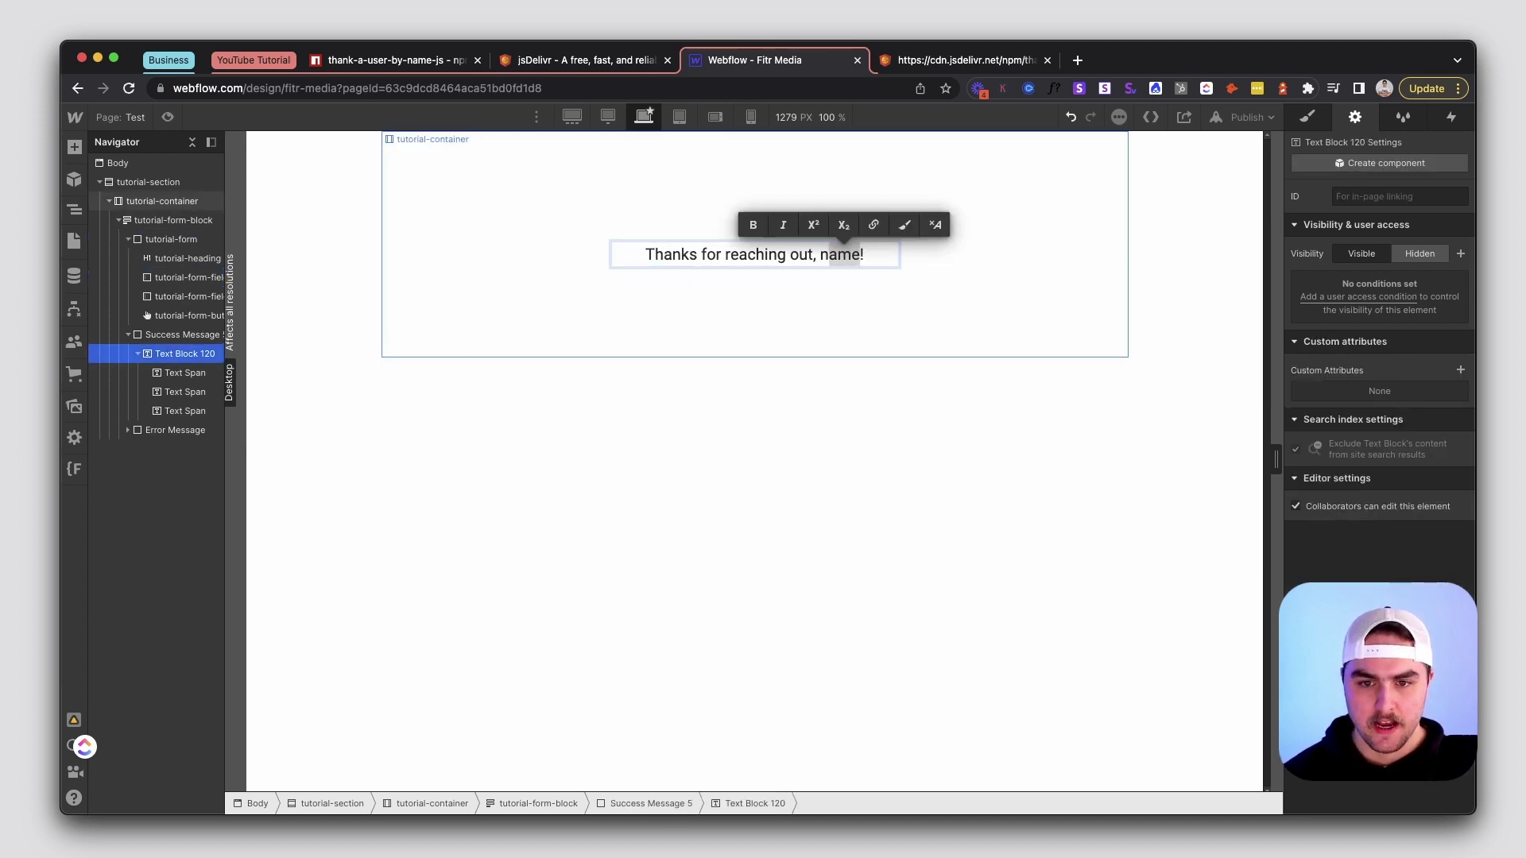
{"action": "left_click", "coordinate": [899, 225]}
{"action": "left_click", "coordinate": [1355, 116]}
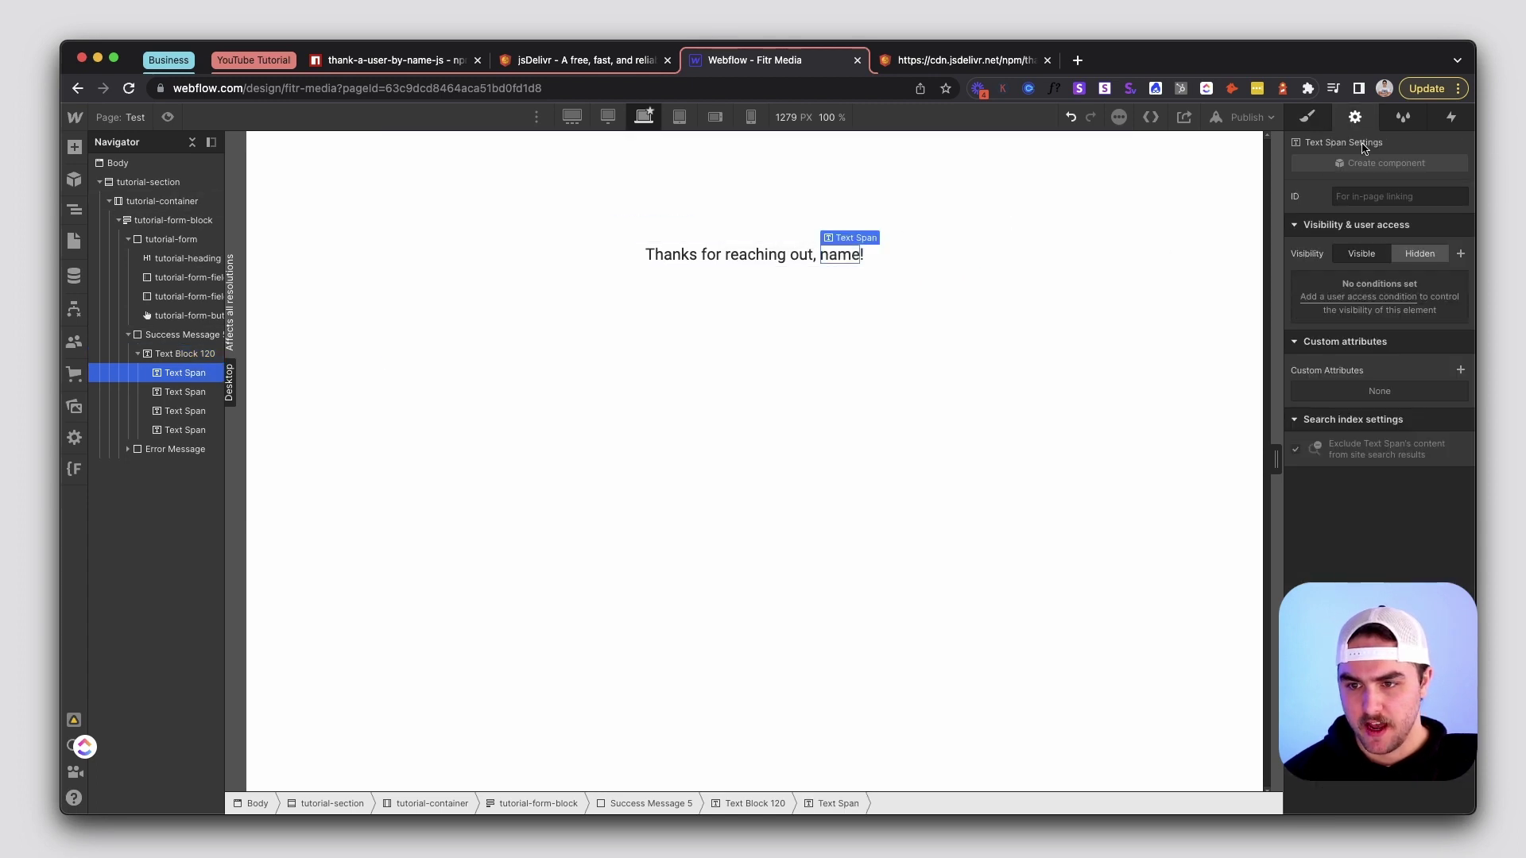
{"action": "left_click", "coordinate": [1351, 196]}
{"action": "key", "text": "super+v"}
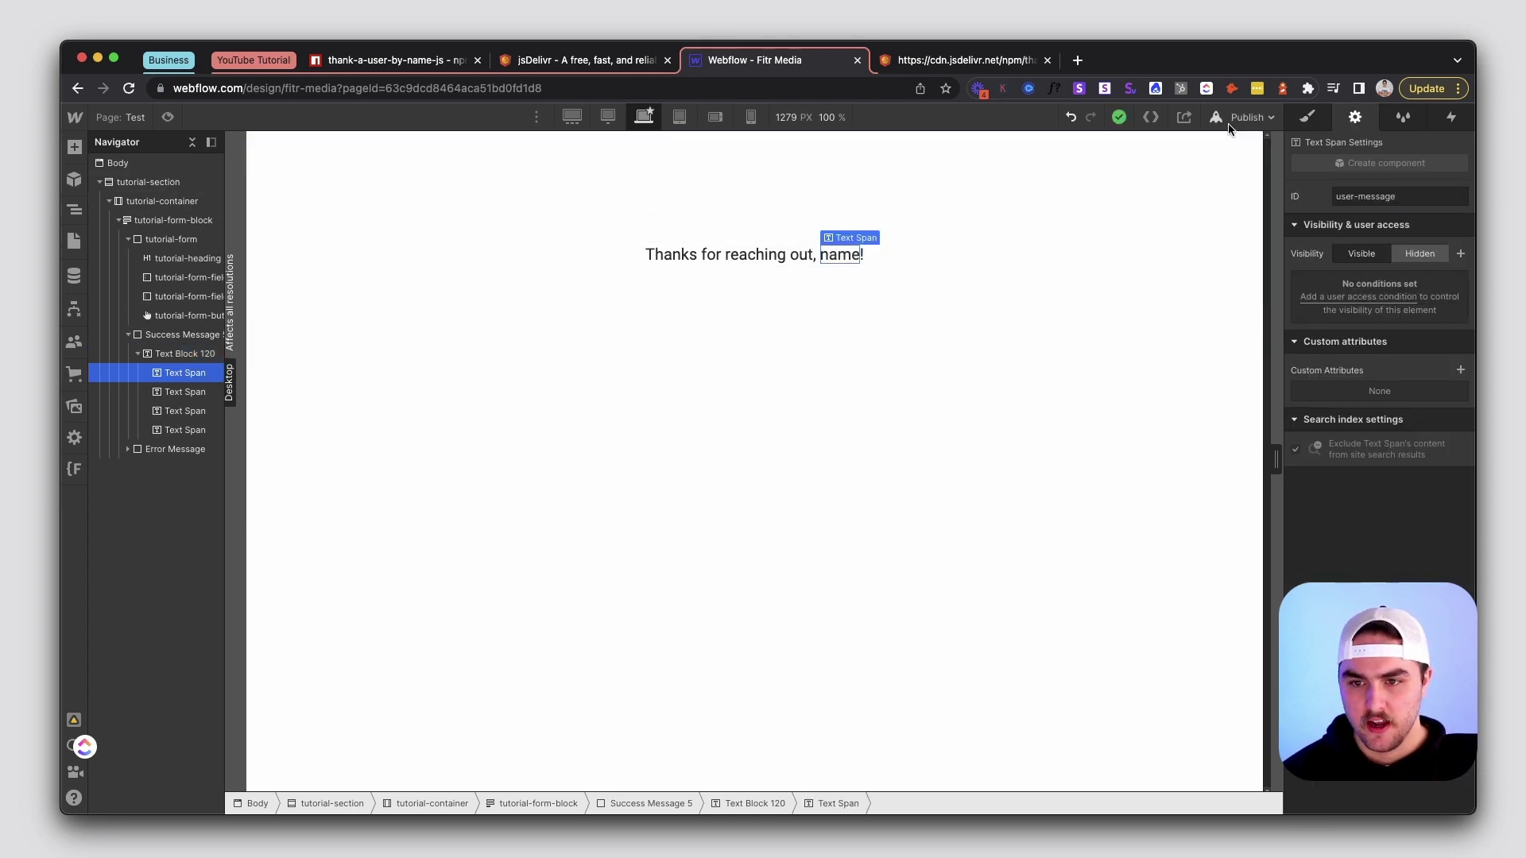
Step: Publish the Webflow site to the selected domain
{"action": "left_click", "coordinate": [1247, 116]}
{"action": "left_click", "coordinate": [1175, 348]}
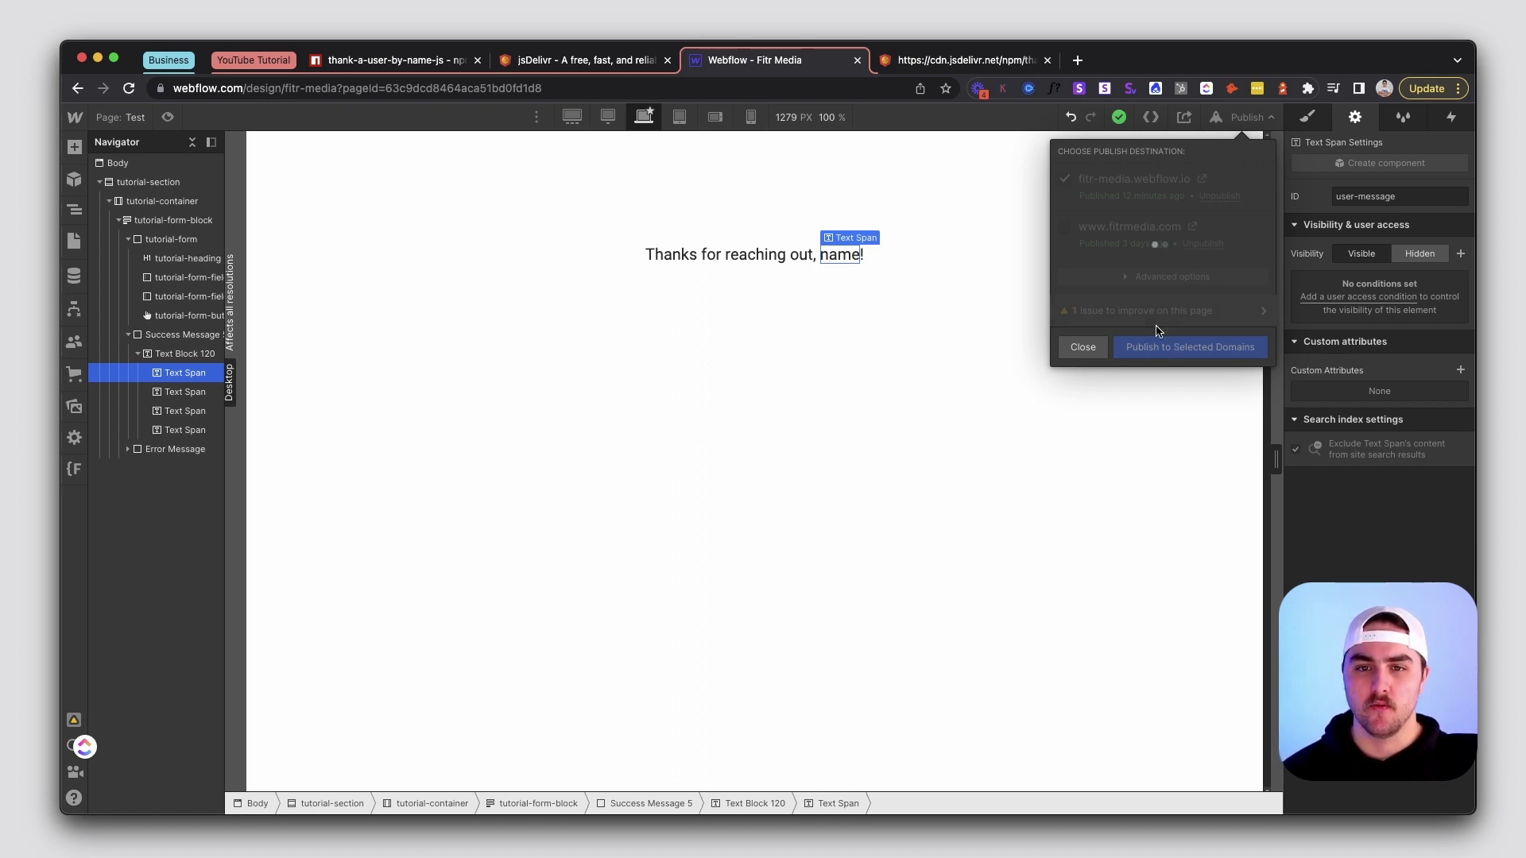
{"action": "key", "text": "super+Tab"}
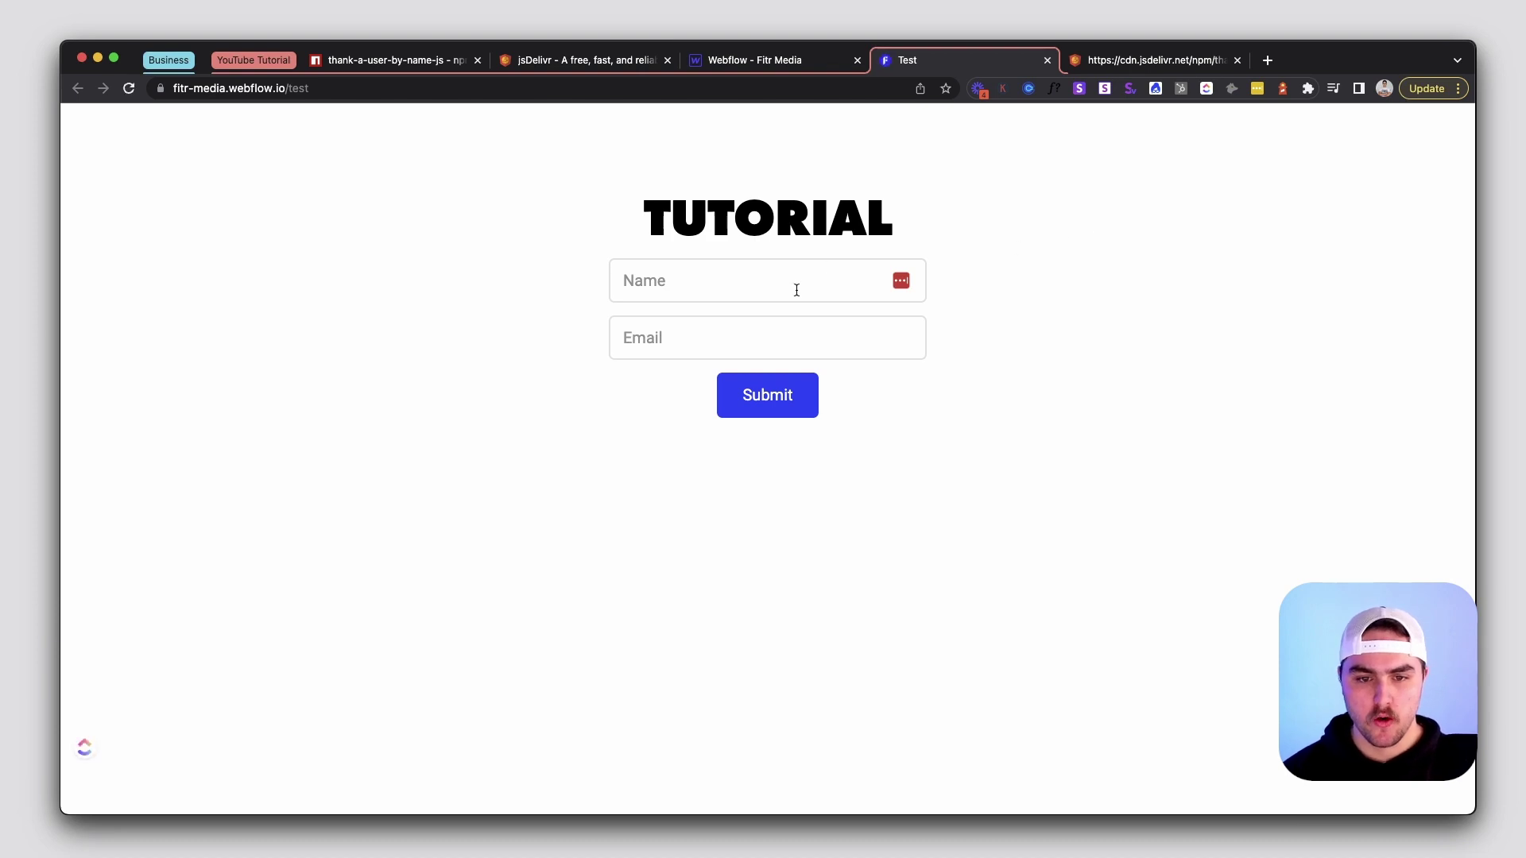
Step: On the live Test page, fill in a name and e-mail and submit the form
{"action": "left_click", "coordinate": [795, 286]}
{"action": "left_click", "coordinate": [780, 332]}
{"action": "left_click", "coordinate": [802, 345]}
{"action": "left_click", "coordinate": [798, 385]}
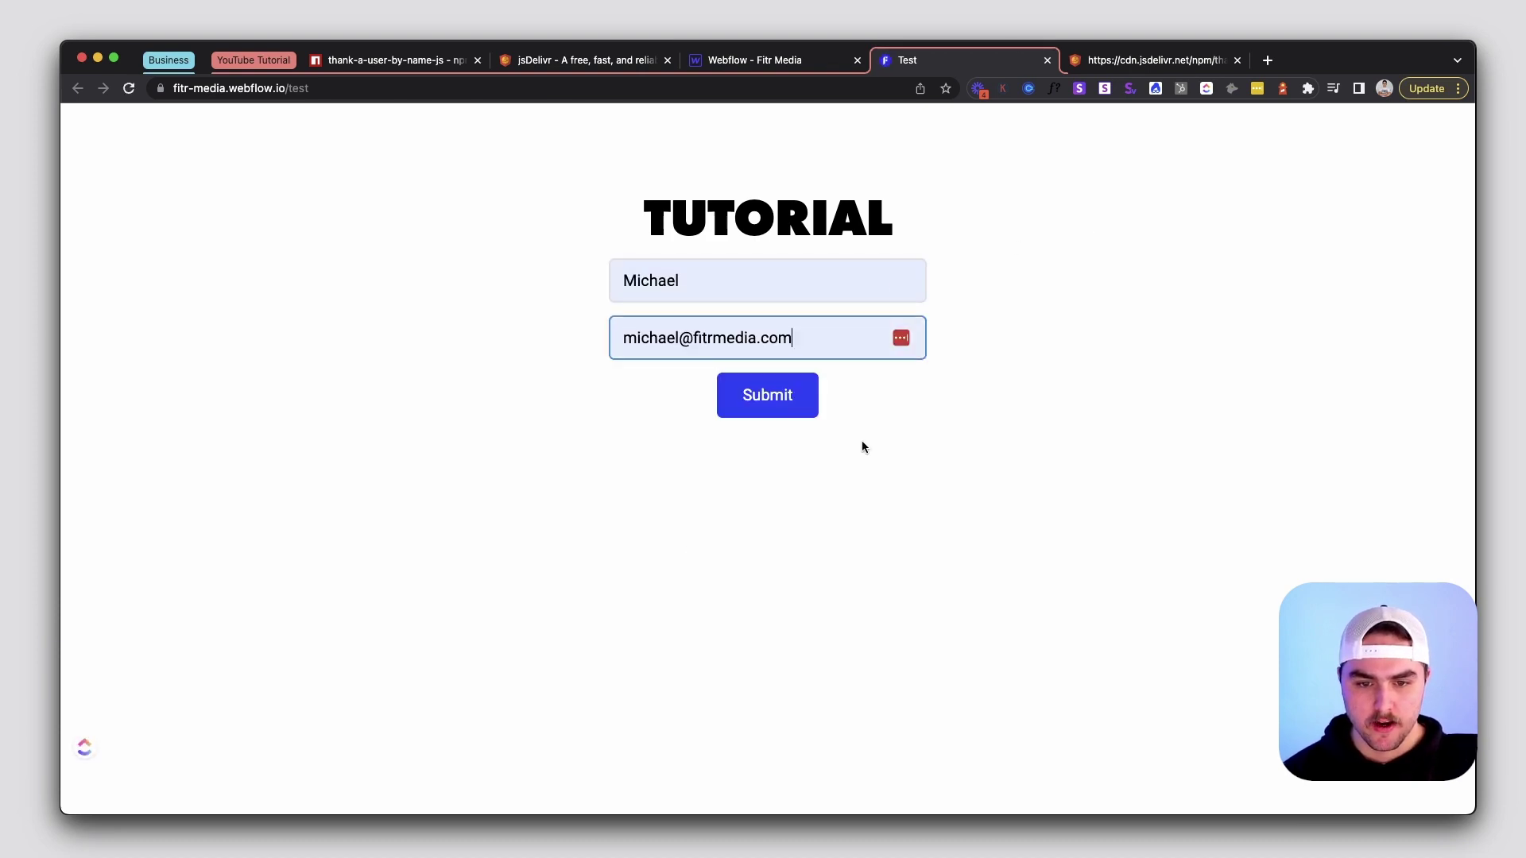
{"action": "left_click", "coordinate": [784, 405]}
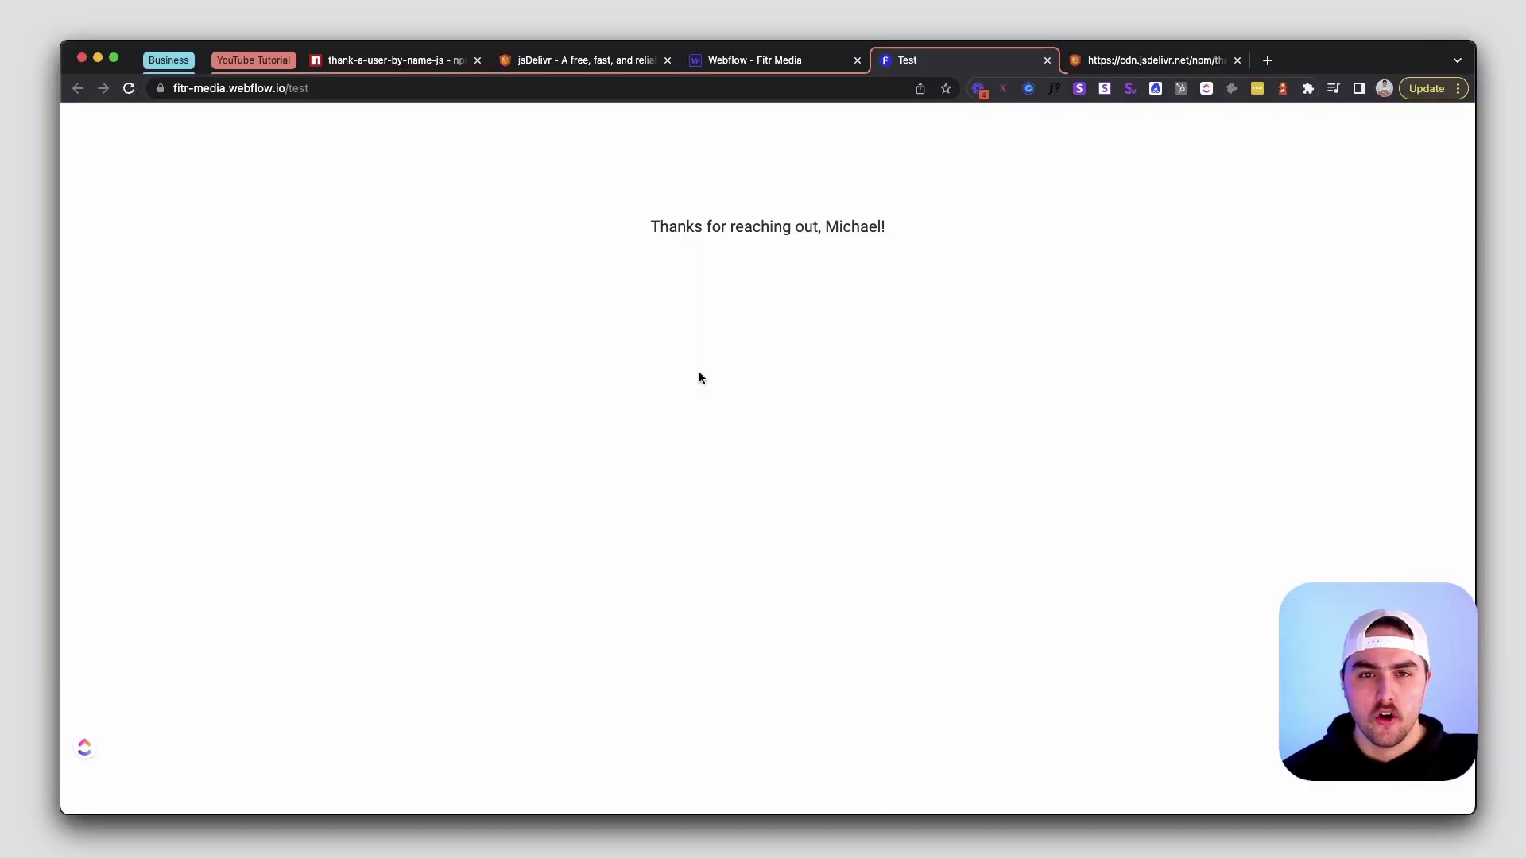
Step: Cycle past the npm and jsDelivr tabs back to the Webflow - Fitr Media designer
{"action": "left_click", "coordinate": [409, 66]}
{"action": "left_click", "coordinate": [579, 62]}
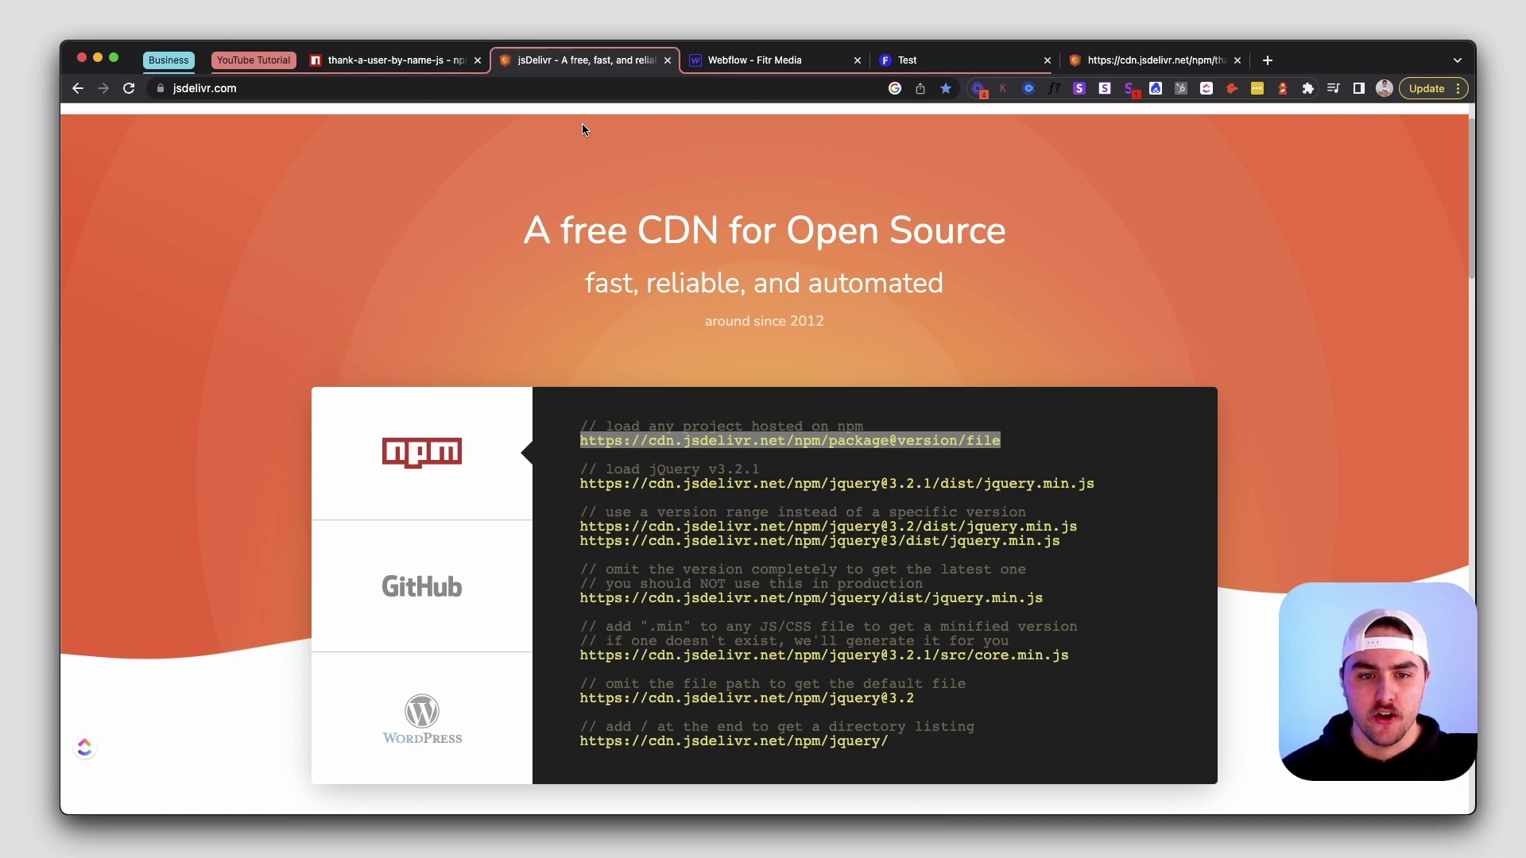
{"action": "left_click", "coordinate": [798, 64]}
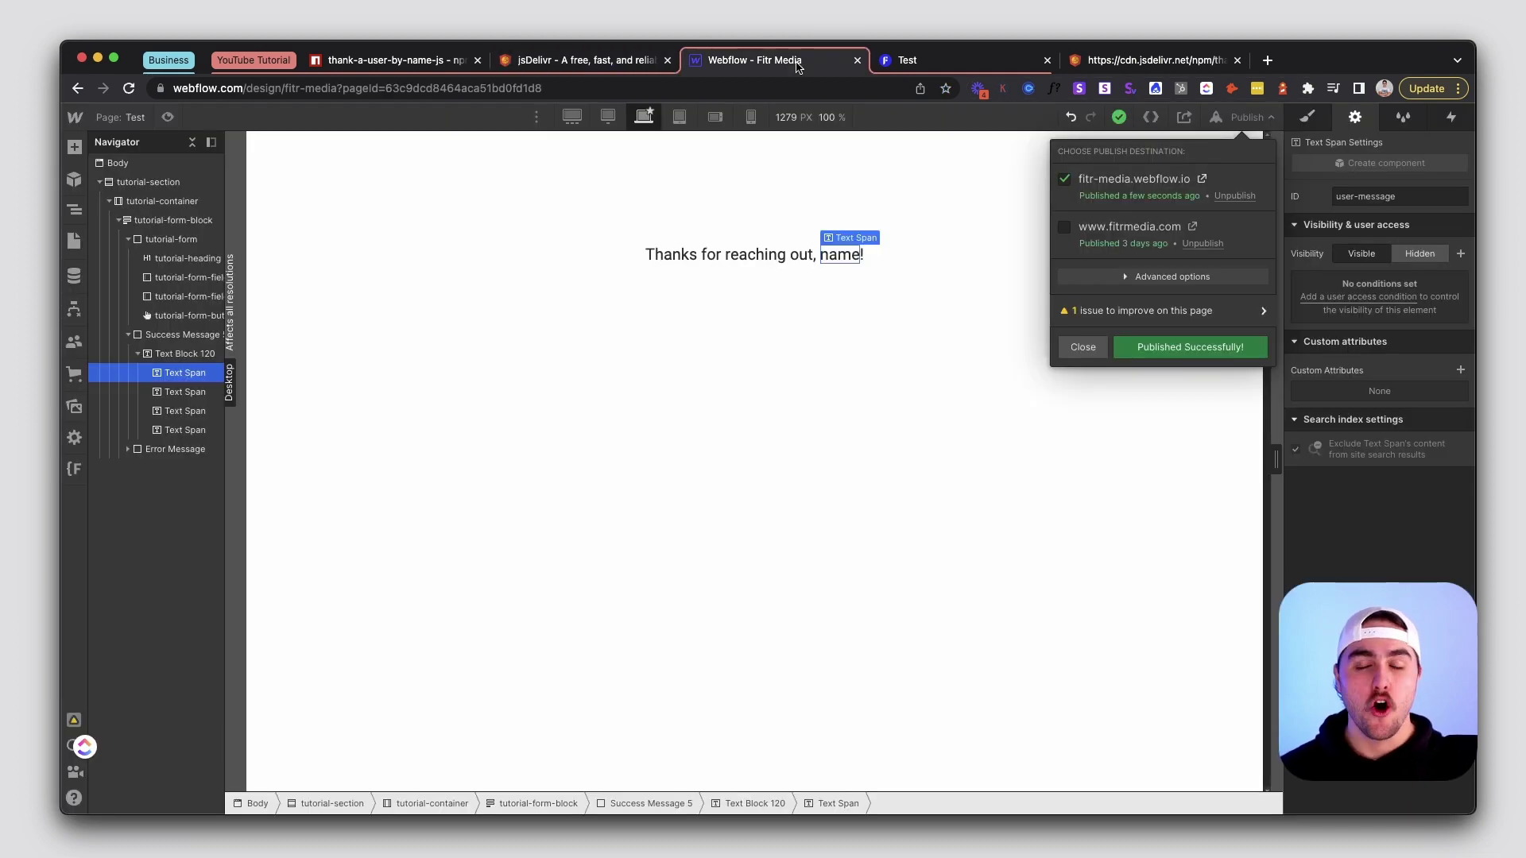